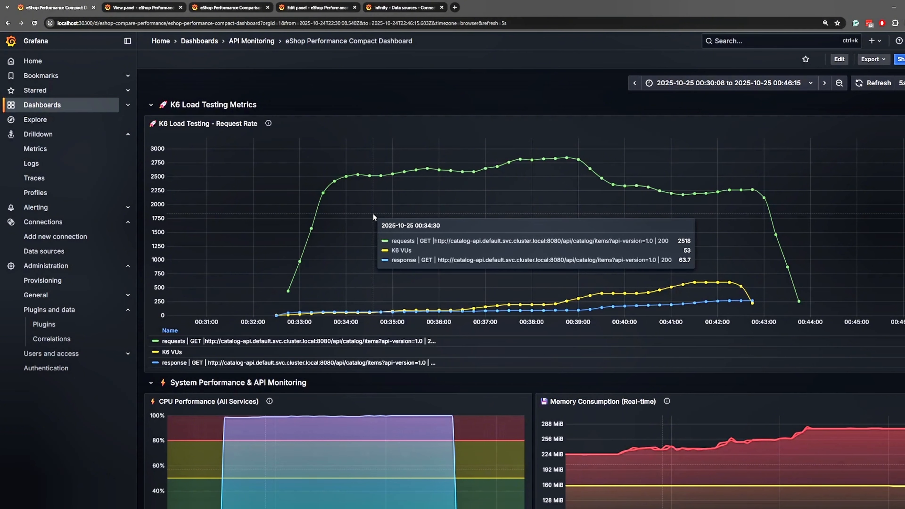
Look over the eShop Performance Comparison Reading & Writing dashboard and the panel editor of its Reading - RQ, VU, RT chart
left_click(214, 9)
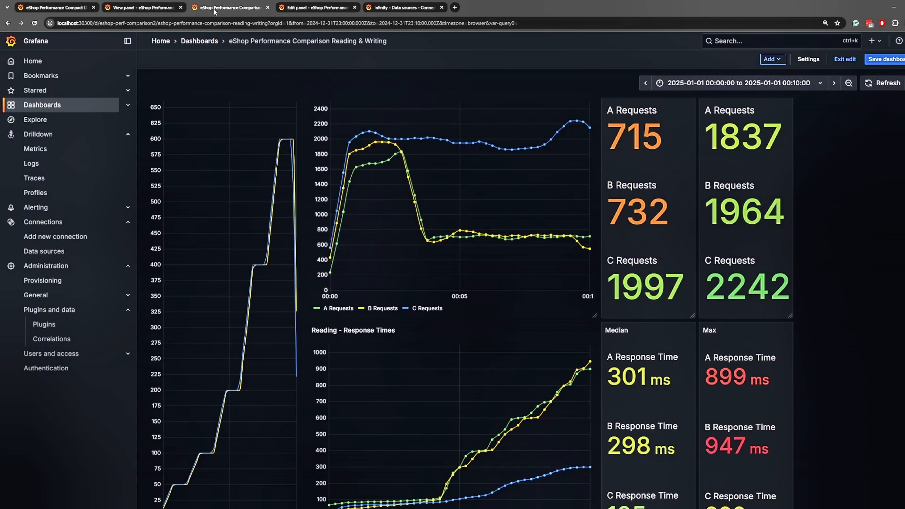
left_click(323, 8)
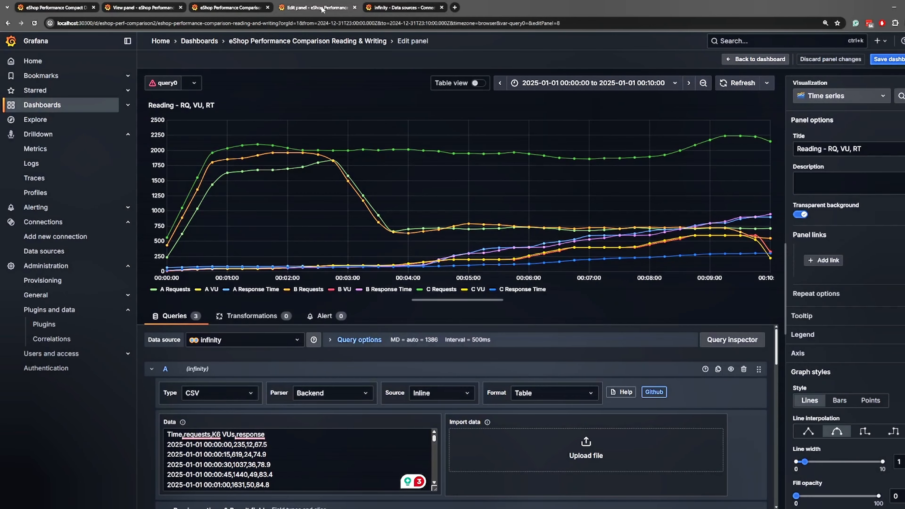
left_click(151, 10)
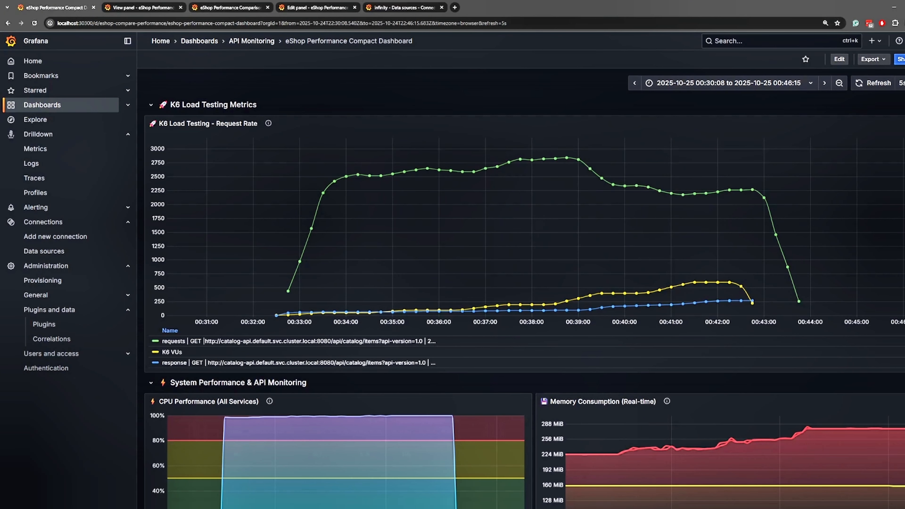
Open the K6 Load Testing - Request Rate panel of the eShop Performance Compact Dashboard in full view
left_click(899, 123)
mouse_move(864, 231)
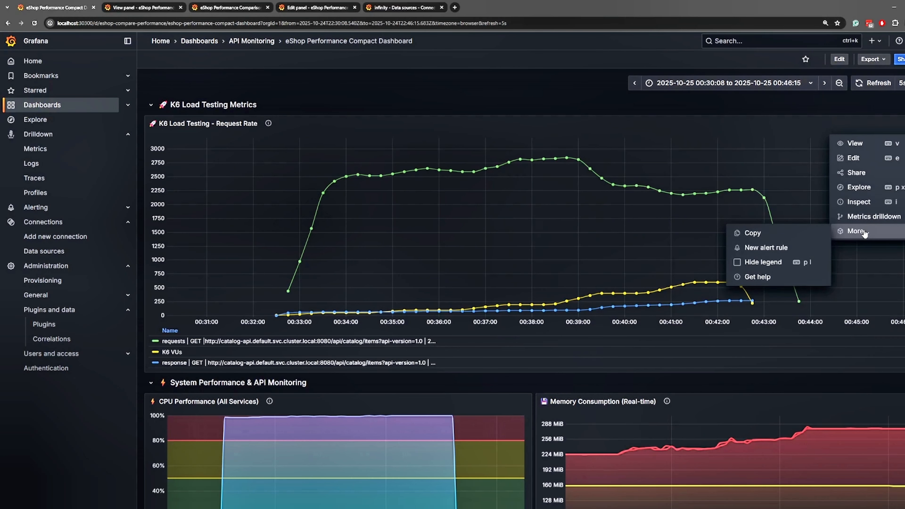
mouse_move(866, 173)
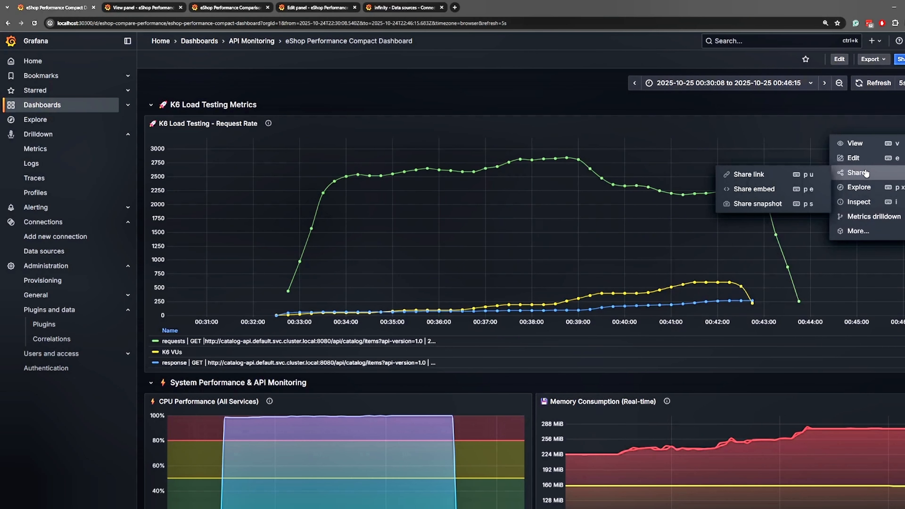
left_click(864, 144)
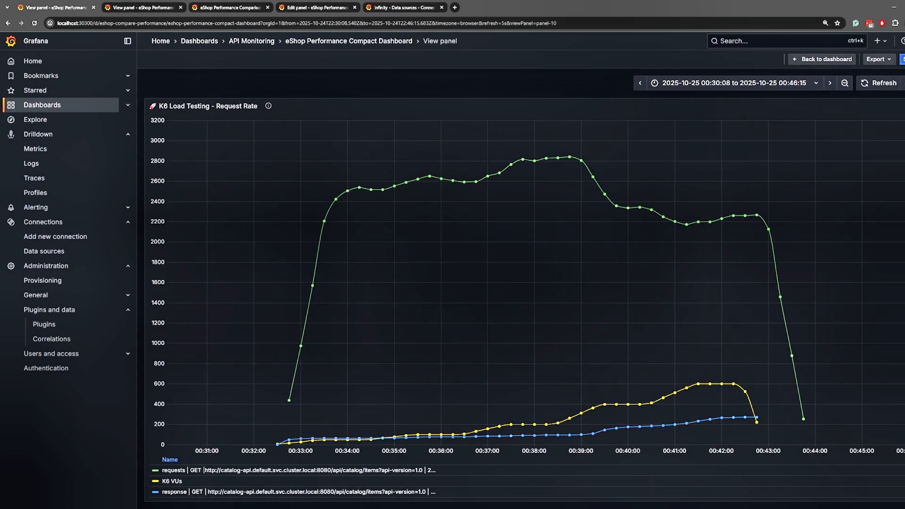
Inspect the underlying data of the K6 Load Testing - Request Rate panel
left_click(899, 106)
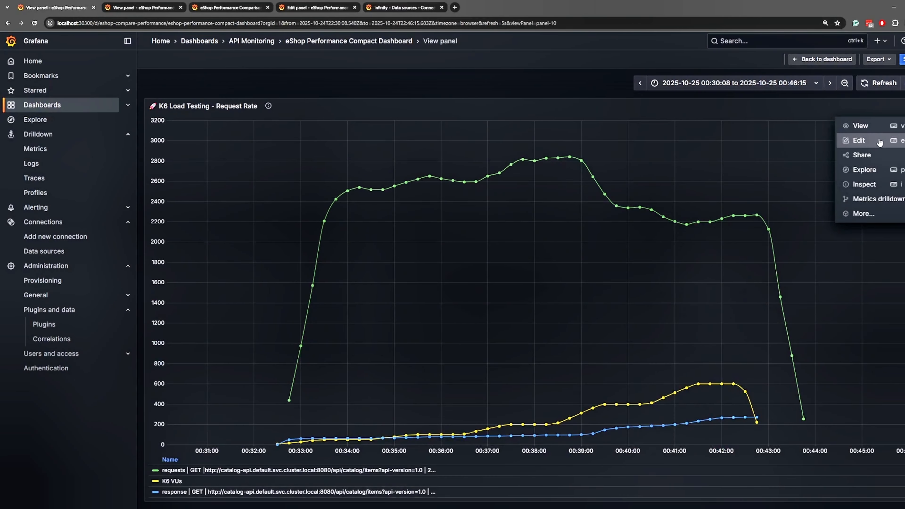
mouse_move(870, 216)
mouse_move(869, 186)
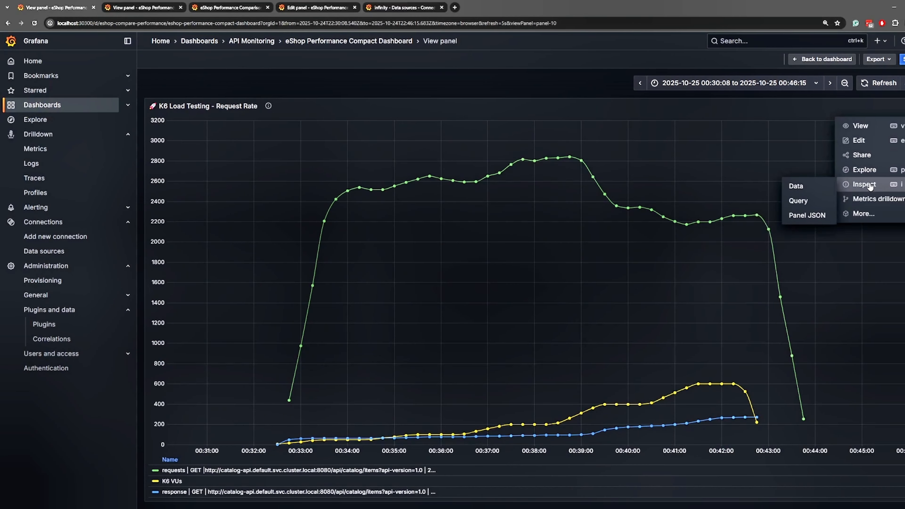
left_click(819, 185)
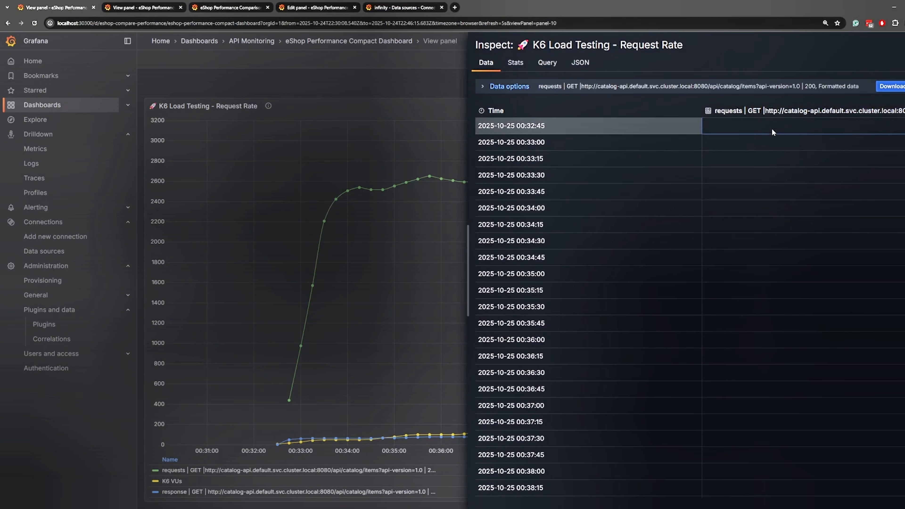
Set the inspected data frame to Series joined by time, download it as CSV and close the inspection
left_click(499, 86)
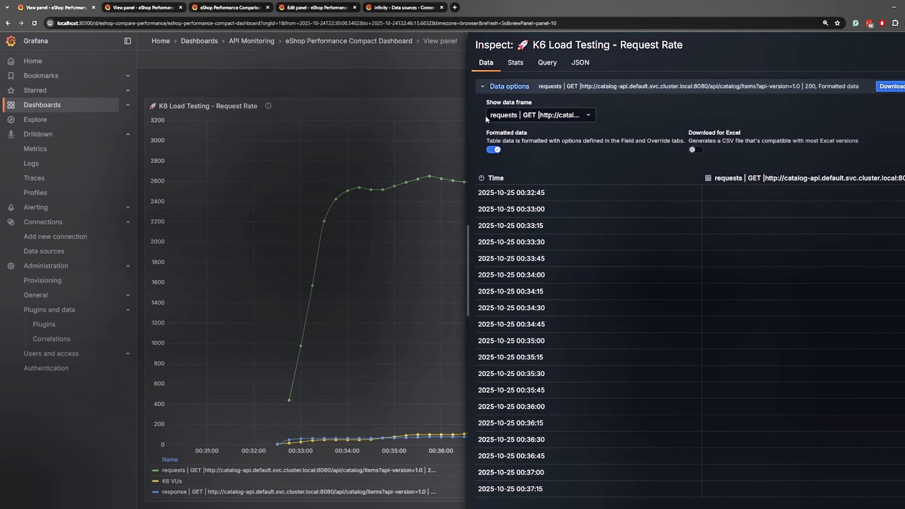
left_click(531, 115)
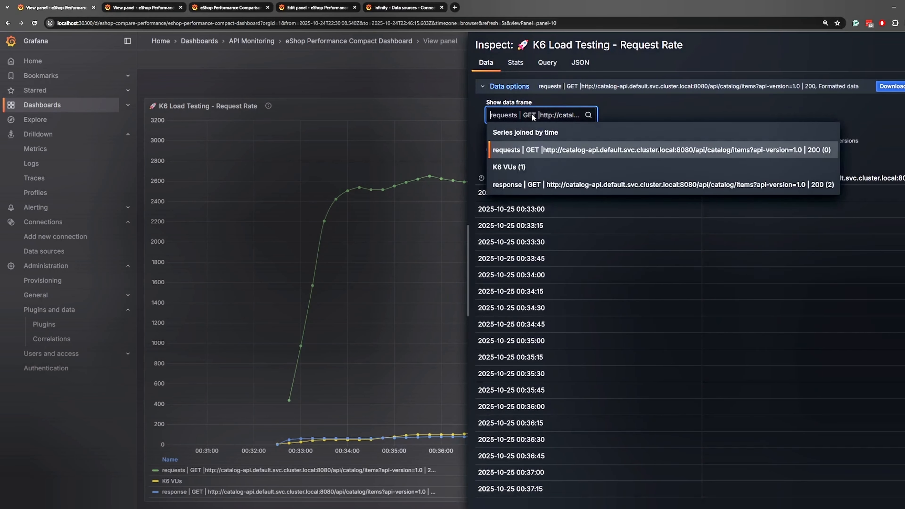
left_click(512, 134)
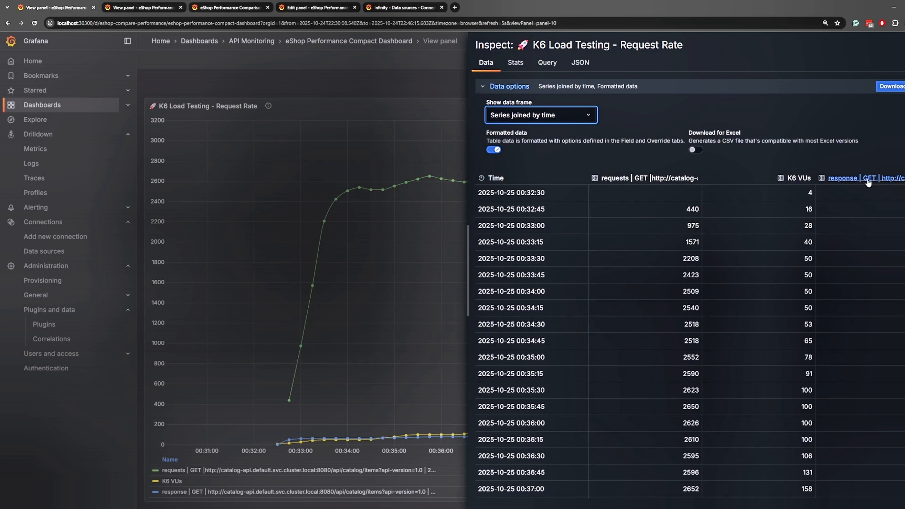
left_click(894, 89)
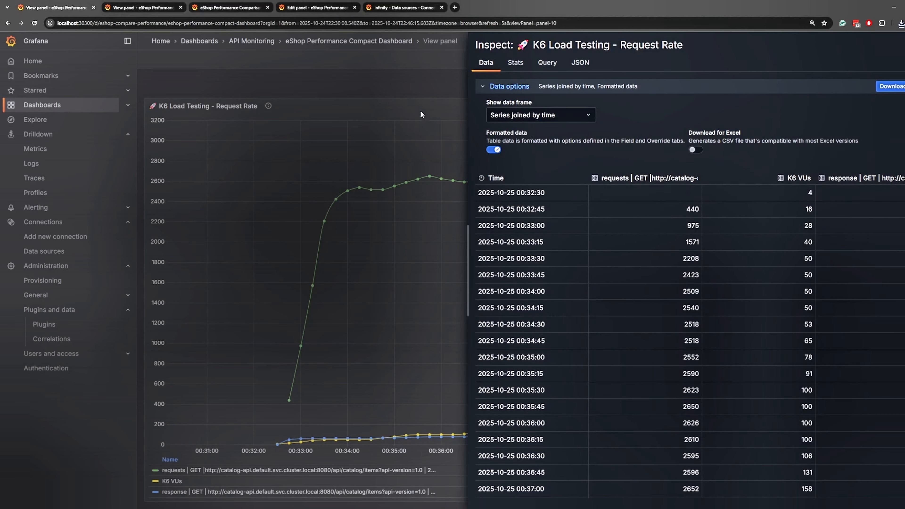
left_click(432, 83)
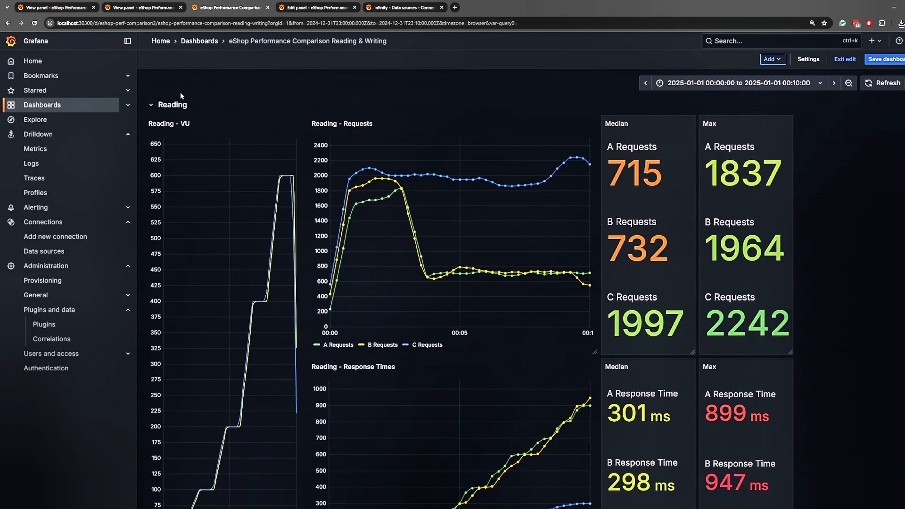
Collapse the Reading row of the comparison dashboard and open the Reading - RQ, VU, RT panel for editing, discarding unsaved changes
left_click(152, 104)
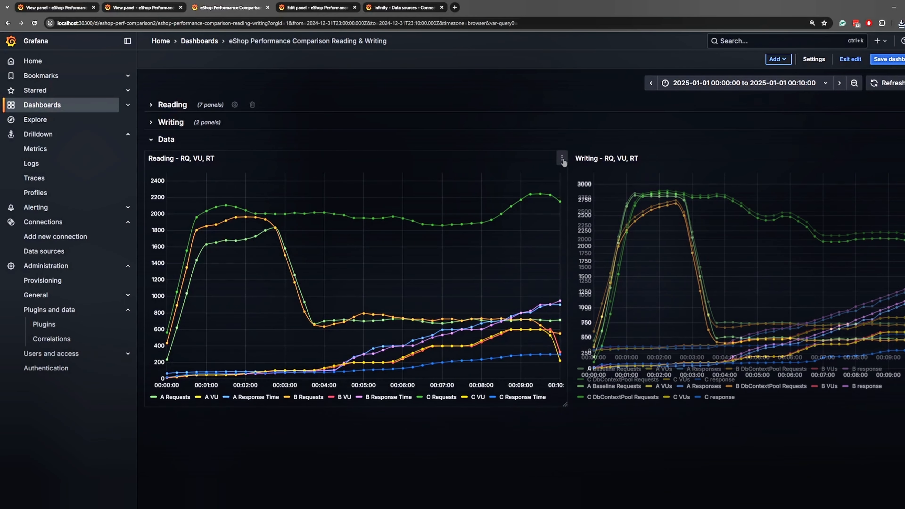
left_click(562, 158)
left_click(512, 194)
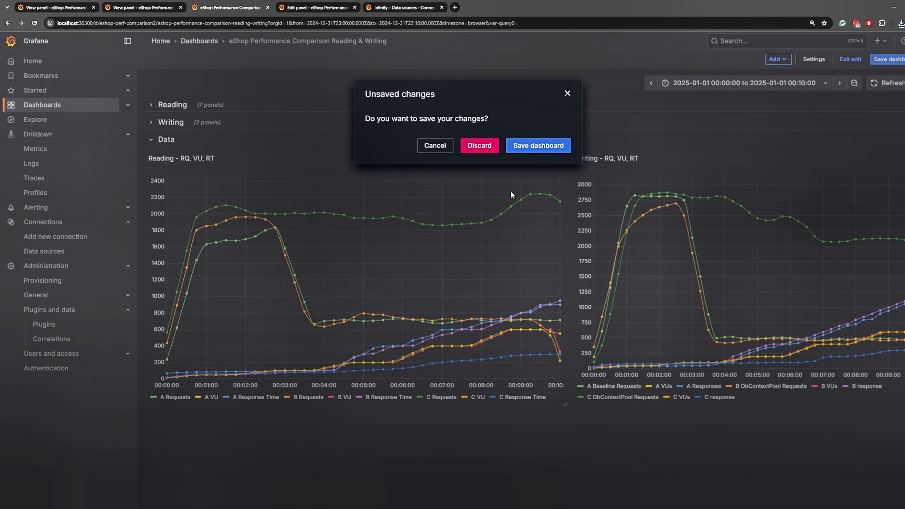
left_click(477, 149)
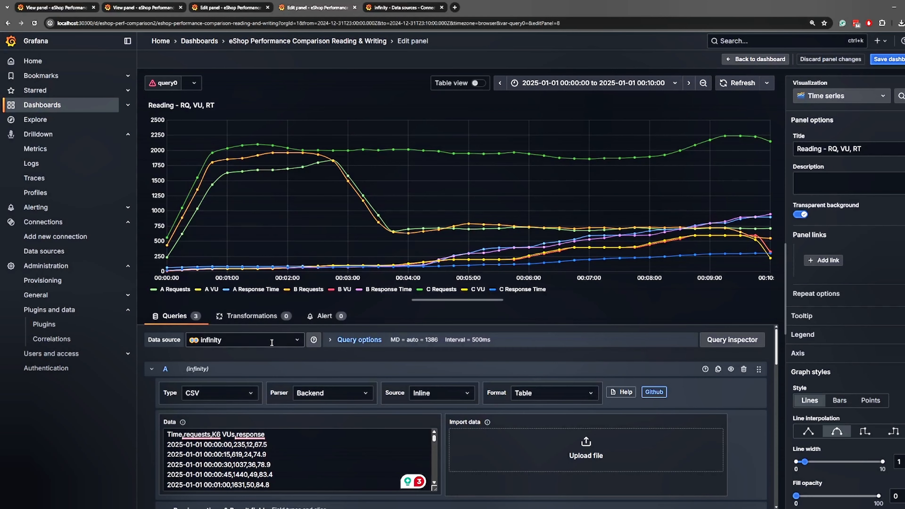
Check the data sources available for the Reading - RQ, VU, RT panel, keeping infinity
left_click(299, 341)
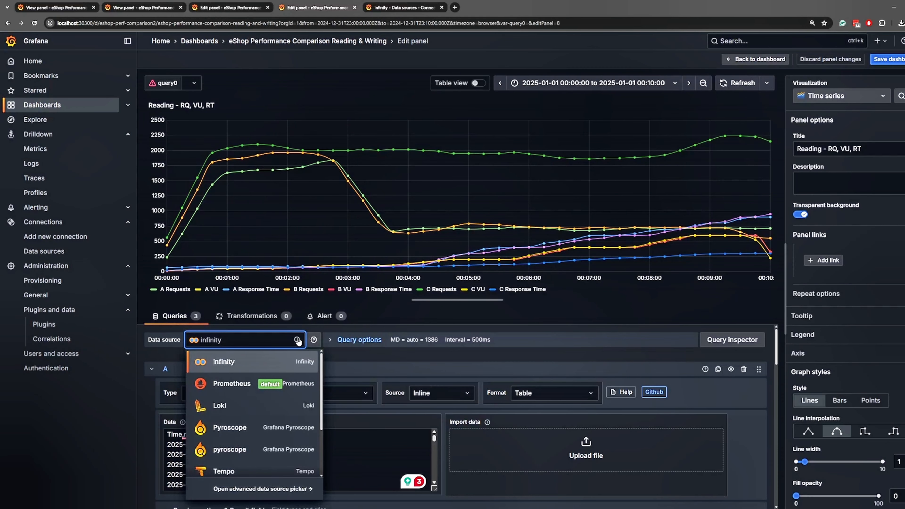
left_click(299, 342)
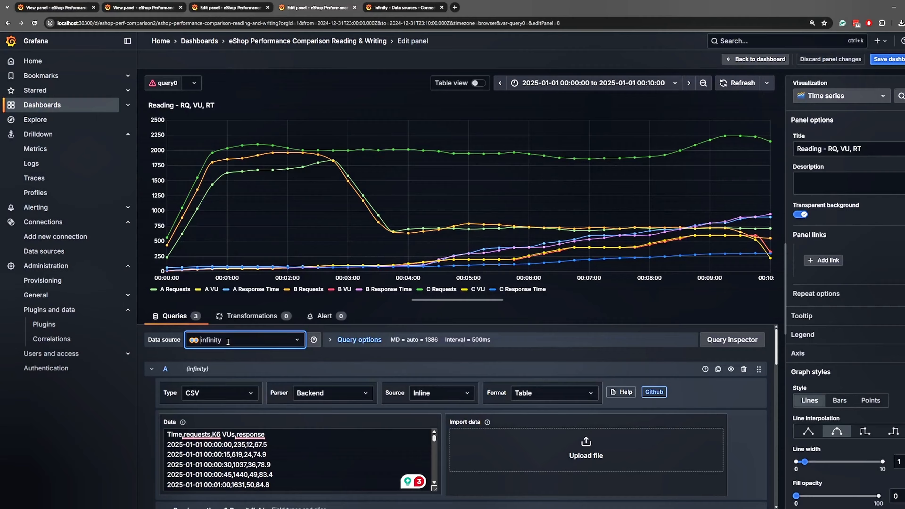
left_click(239, 355)
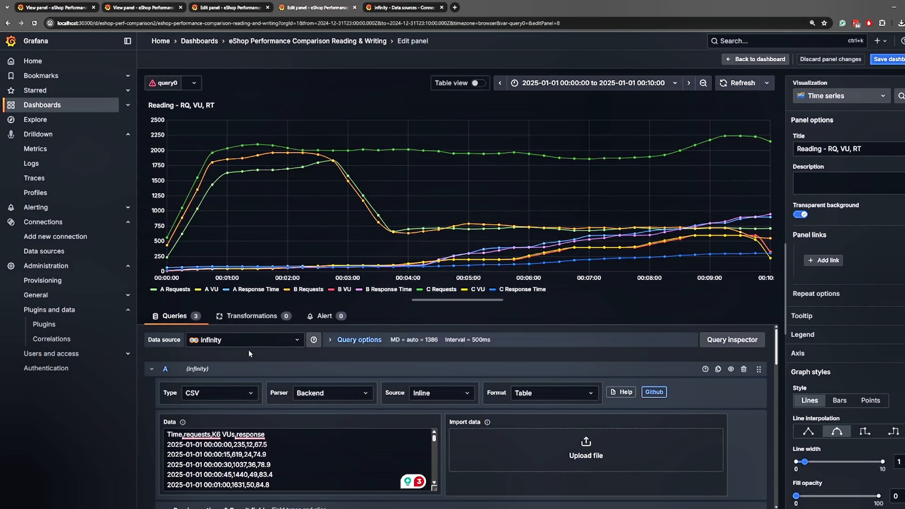
Look through the data types available for query A, from JSON to Transformations, keeping CSV
left_click(216, 393)
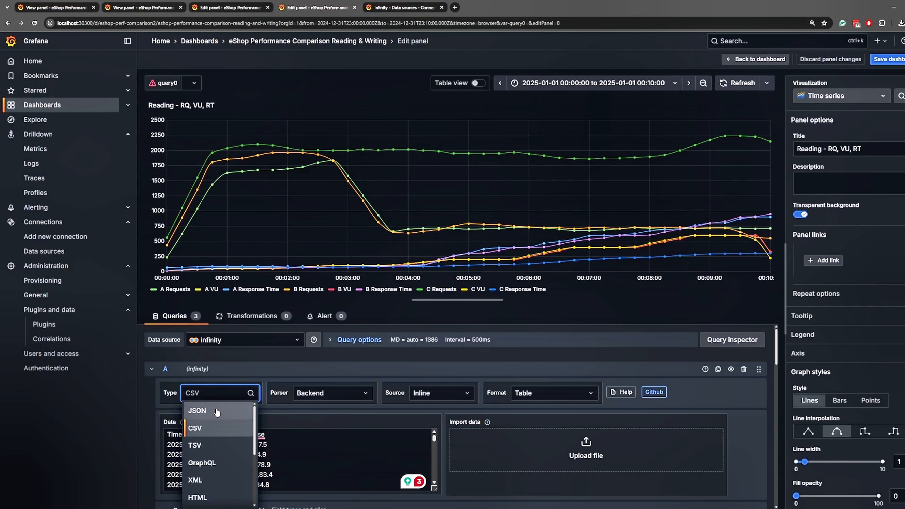
scroll(218, 452, "down", 3)
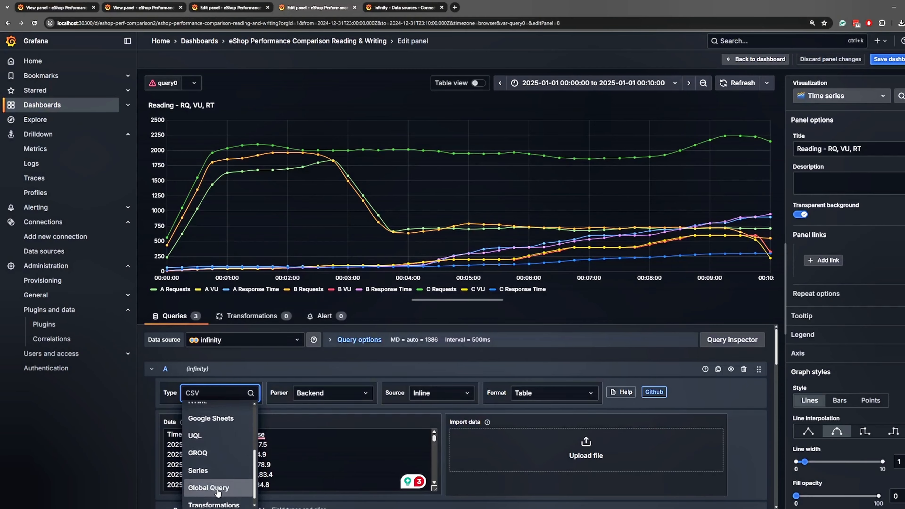
scroll(218, 493, "up", 3)
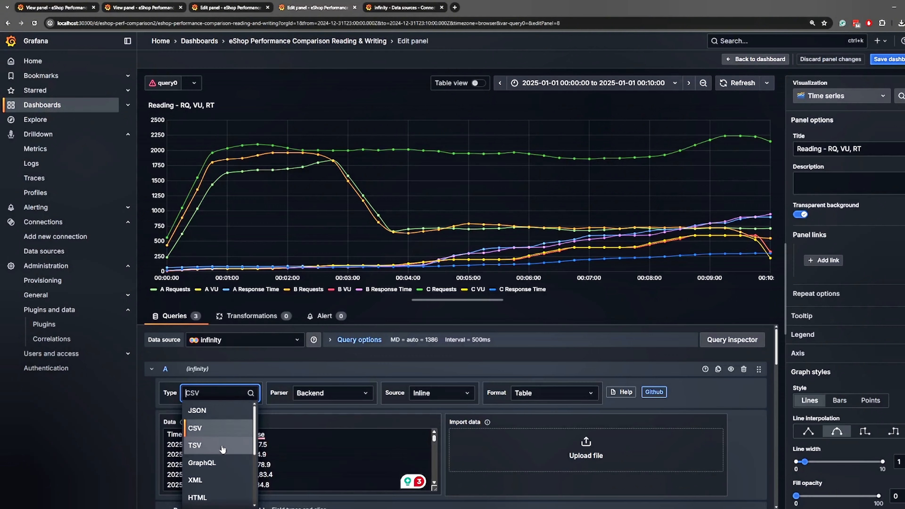
scroll(222, 442, "down", 4)
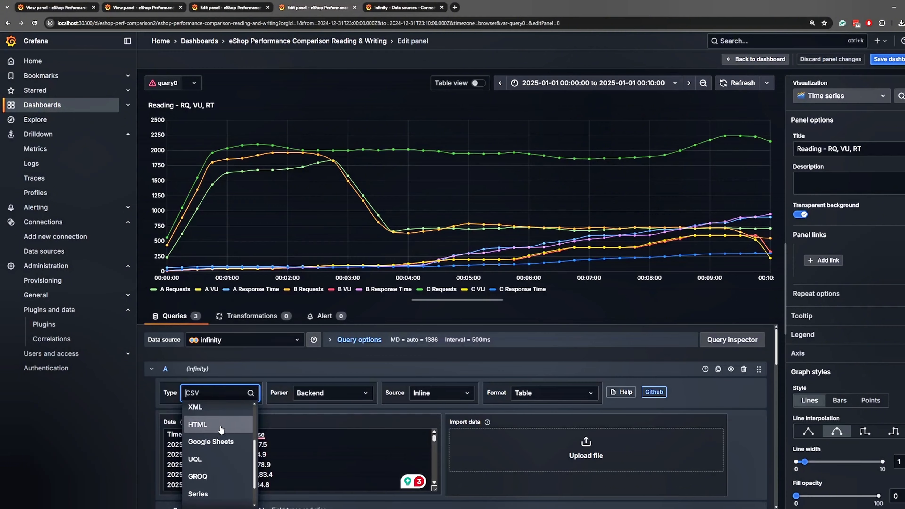
scroll(221, 442, "down", 2)
left_click(263, 371)
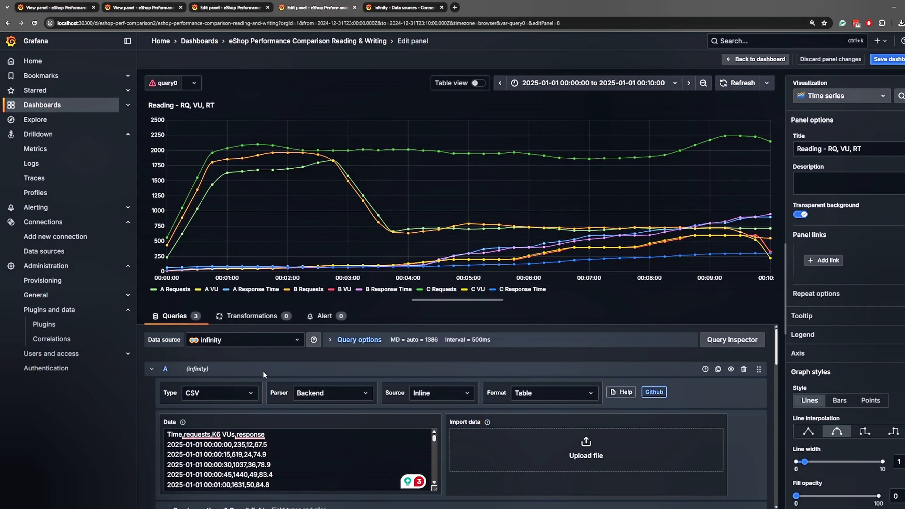
Check query A's parser and source options, keeping the Backend parser and the Inline source
left_click(334, 393)
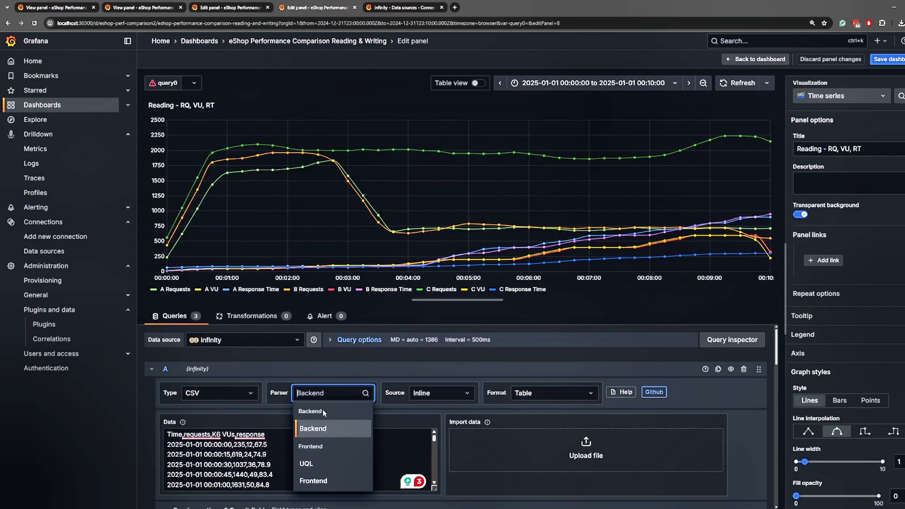
left_click(354, 370)
left_click(437, 393)
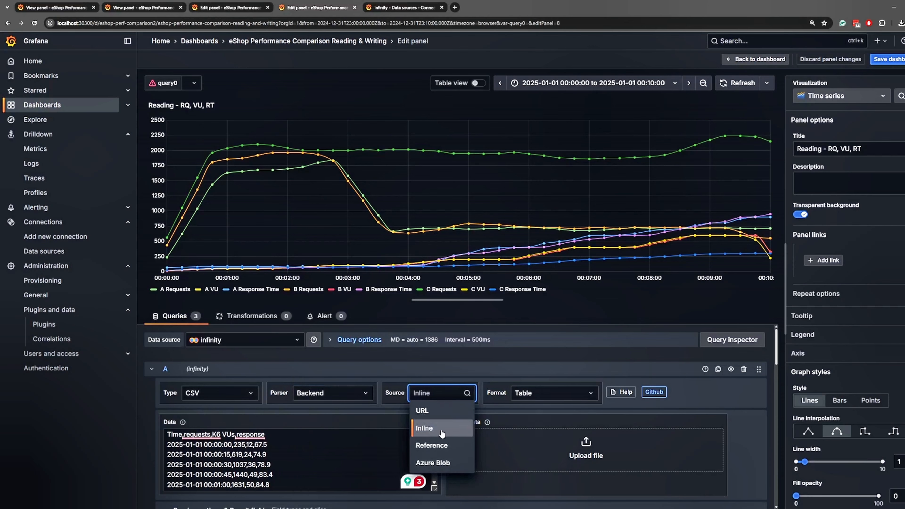
left_click(431, 433)
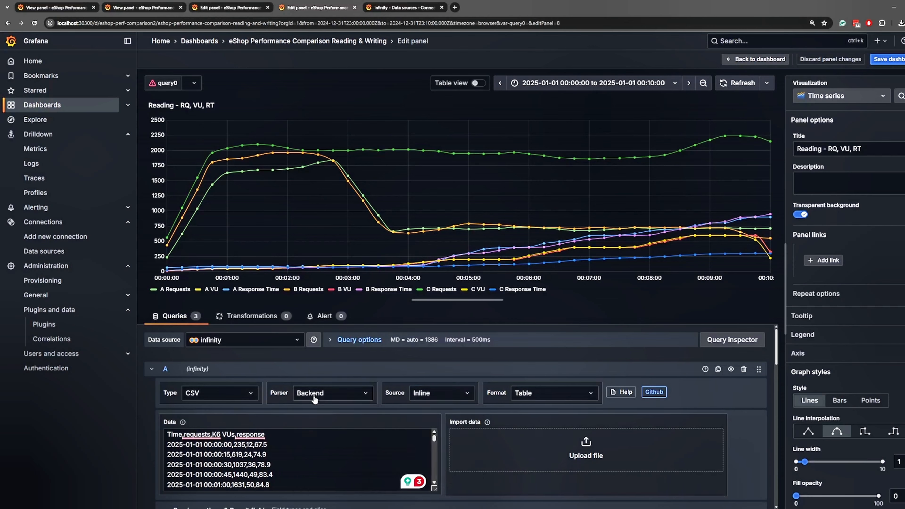
Examine query A's inline CSV data and its format options, keeping the Table format
left_click_drag(165, 432, 282, 491)
left_click(282, 460)
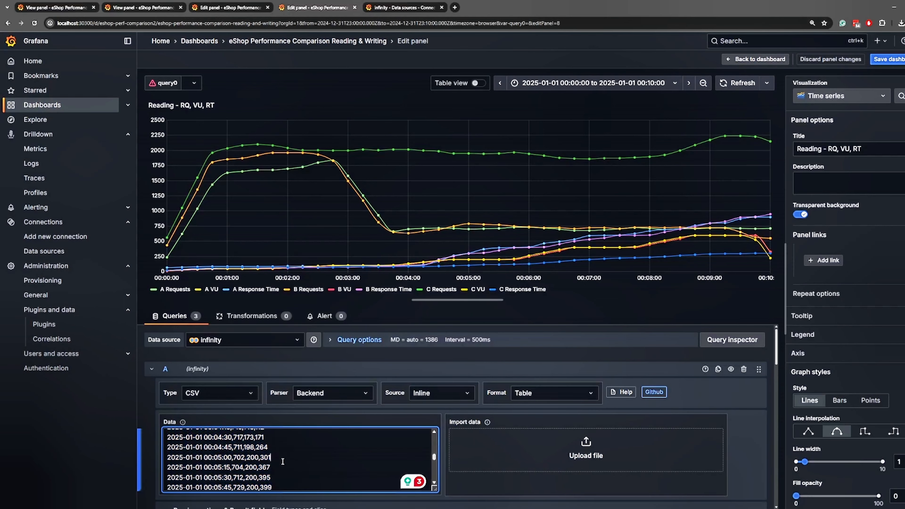
scroll(283, 460, "up", 5)
left_click(555, 396)
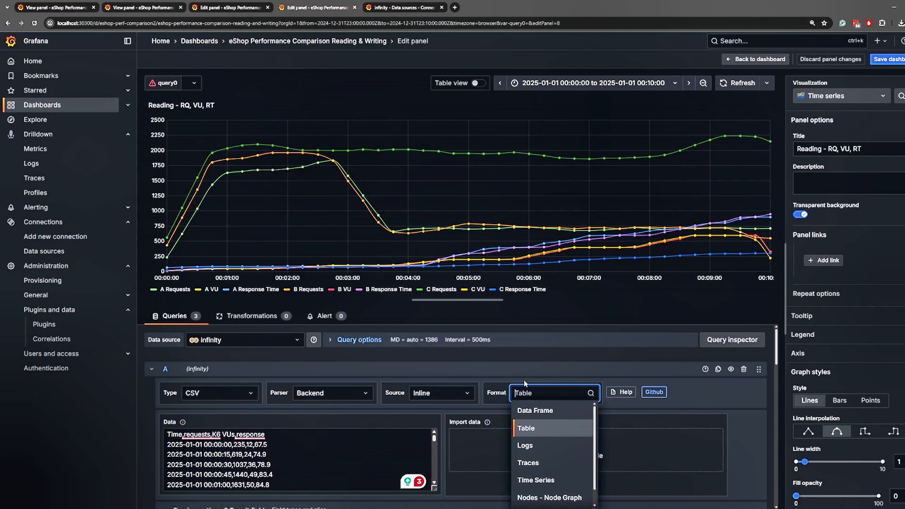
left_click(540, 433)
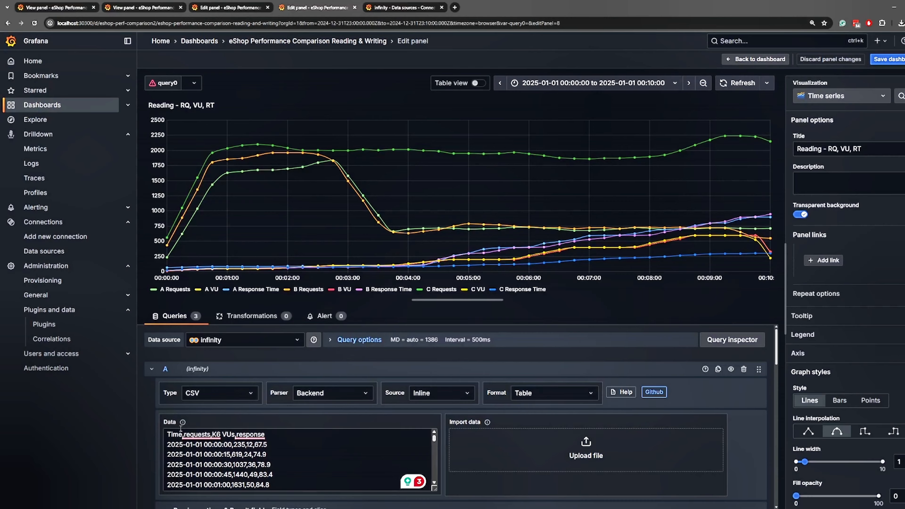
left_click_drag(167, 433, 206, 493)
left_click(207, 476)
scroll(207, 477, "up", 7)
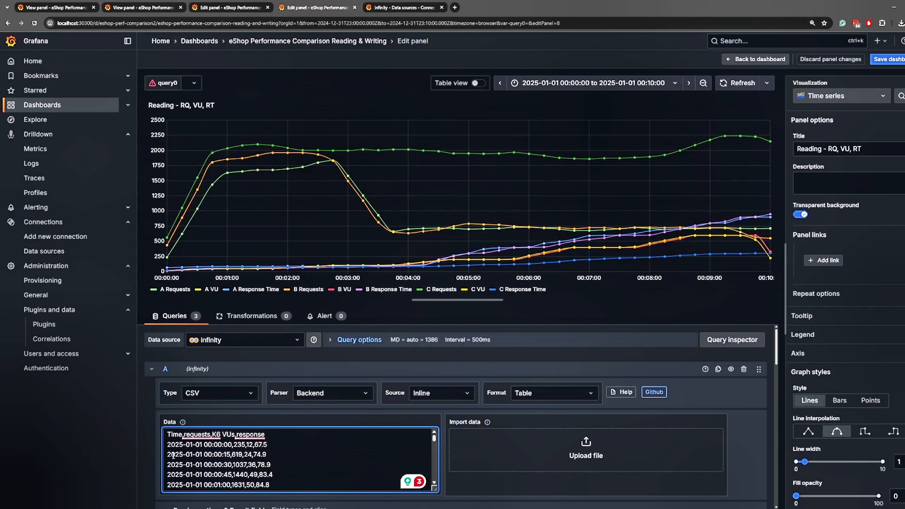
Compare the first timestamp in query A's inline CSV data with the first one in the Request Rate panel's inspected data
left_click_drag(167, 445, 203, 445)
left_click(55, 7)
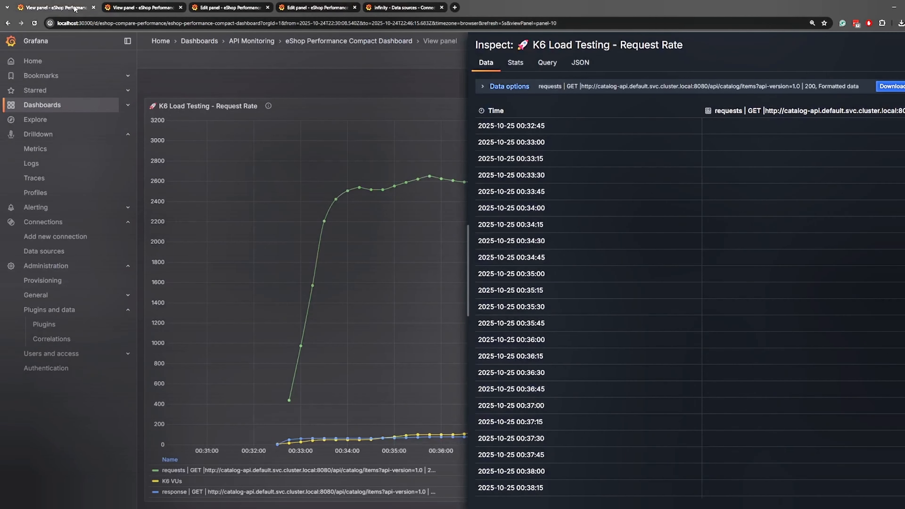
left_click_drag(478, 128, 551, 129)
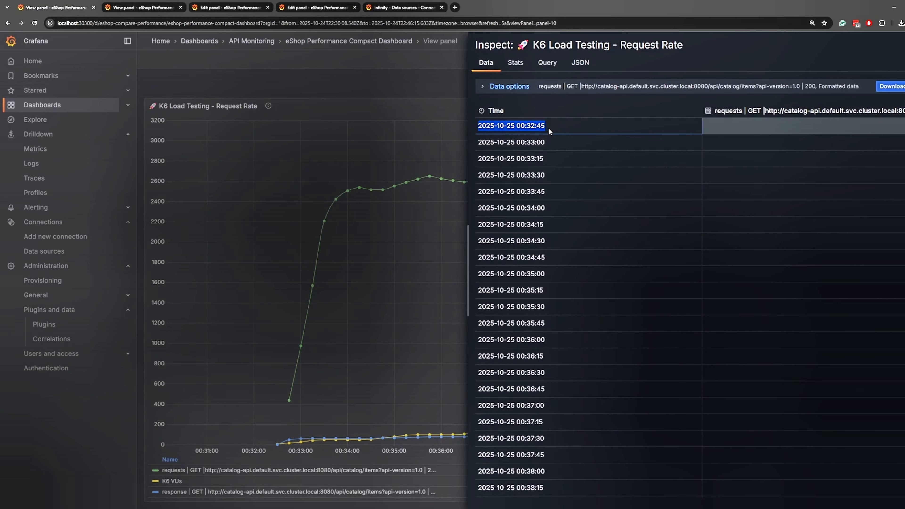
left_click(319, 7)
left_click(168, 447)
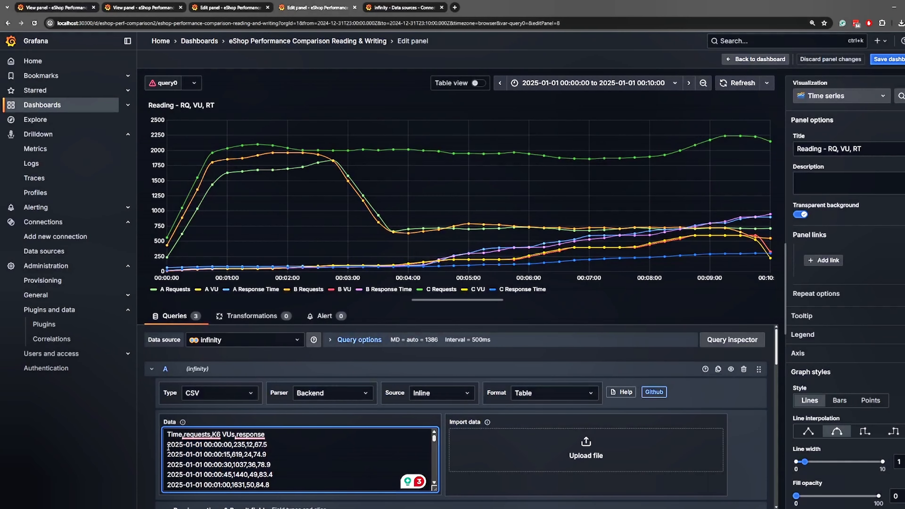
Compare the first row of query A's inline CSV data with the graph's first point and examine the rows below it
left_click_drag(167, 446, 268, 446)
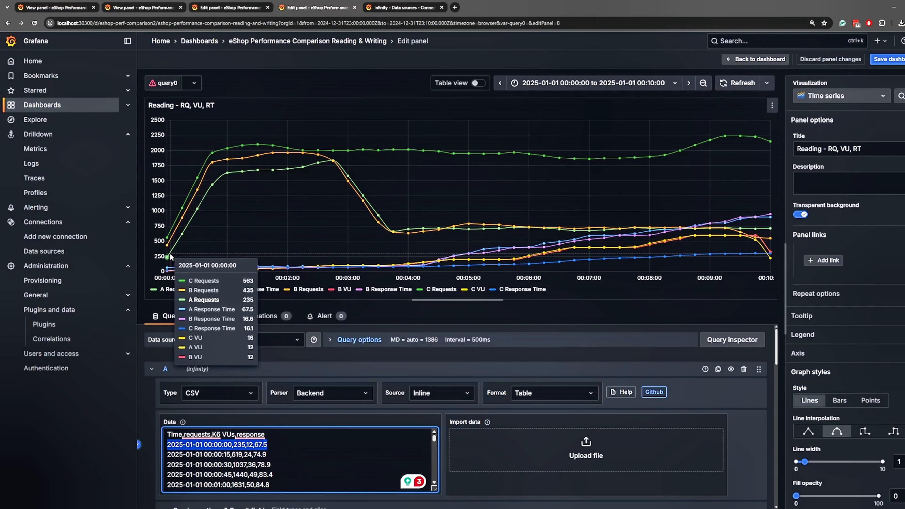
mouse_move(168, 240)
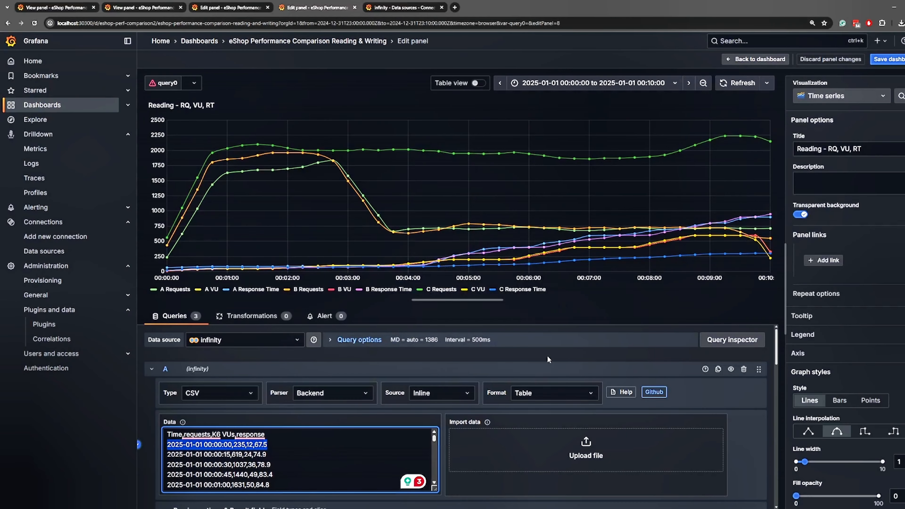
scroll(547, 355, "down", 2)
scroll(393, 376, "up", 2)
scroll(213, 436, "down", 2)
left_click(150, 408)
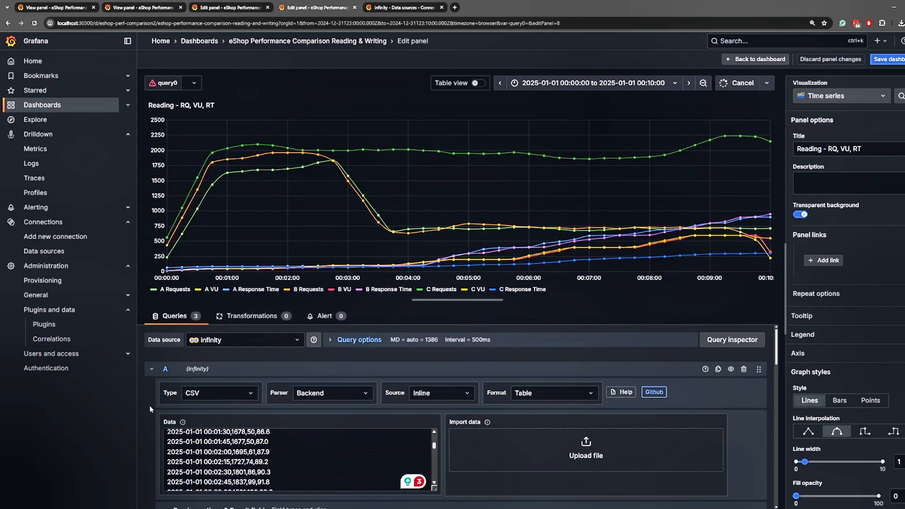
scroll(160, 417, "down", 1)
scroll(164, 421, "down", 1)
left_click_drag(167, 379, 273, 398)
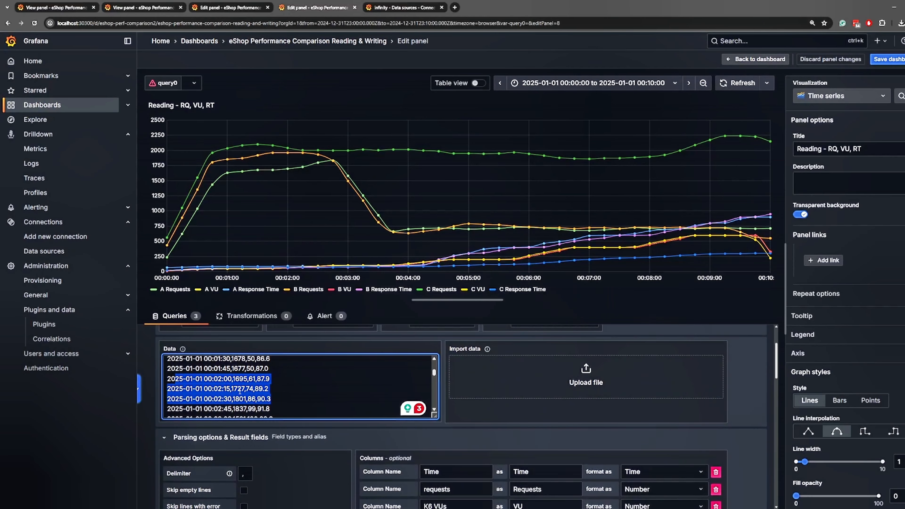
left_click(226, 388)
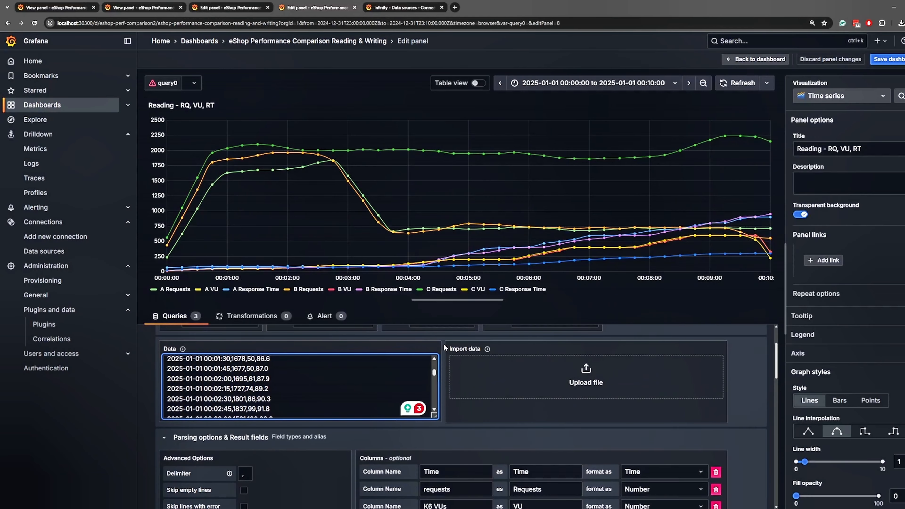
Examine query A's advanced parsing options, from Delimiter and Skip empty lines to Headers and Comment
scroll(444, 348, "down", 2)
left_click(180, 401)
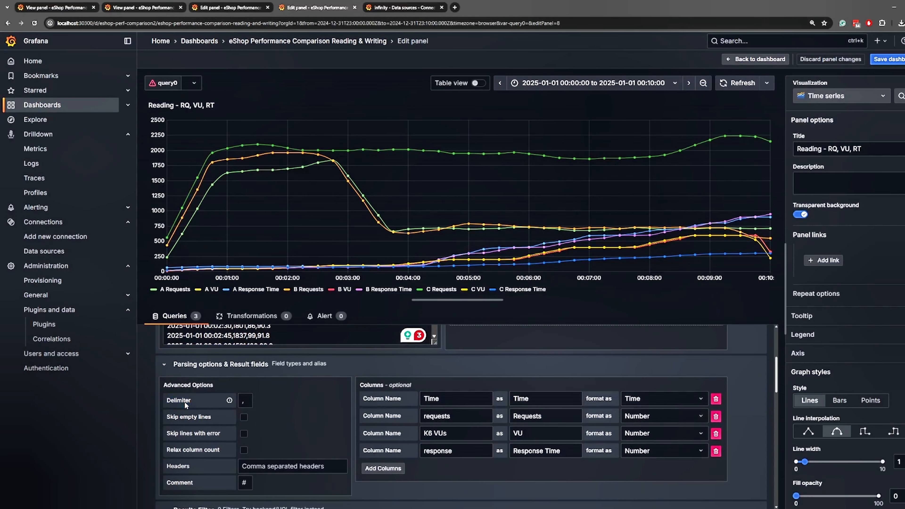
scroll(218, 382, "down", 1)
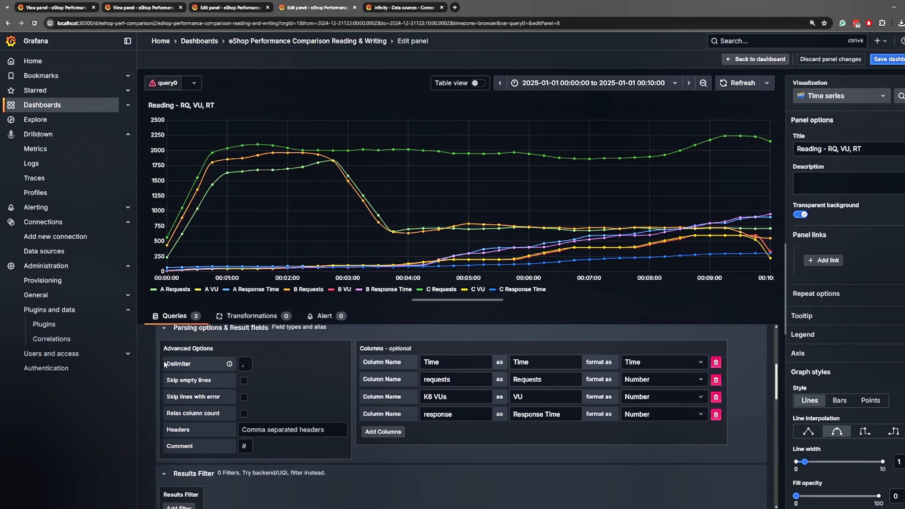
left_click(244, 363)
triple_click(212, 380)
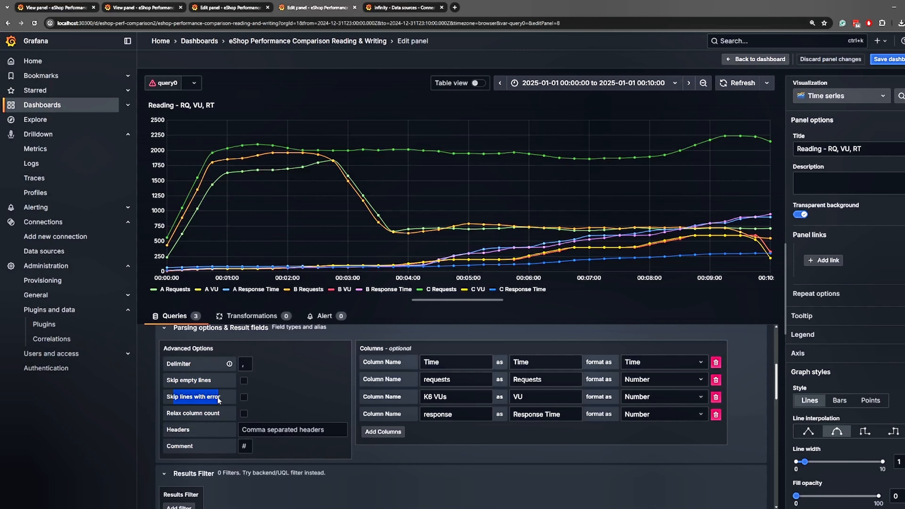
left_click_drag(218, 397, 208, 441)
left_click(253, 445)
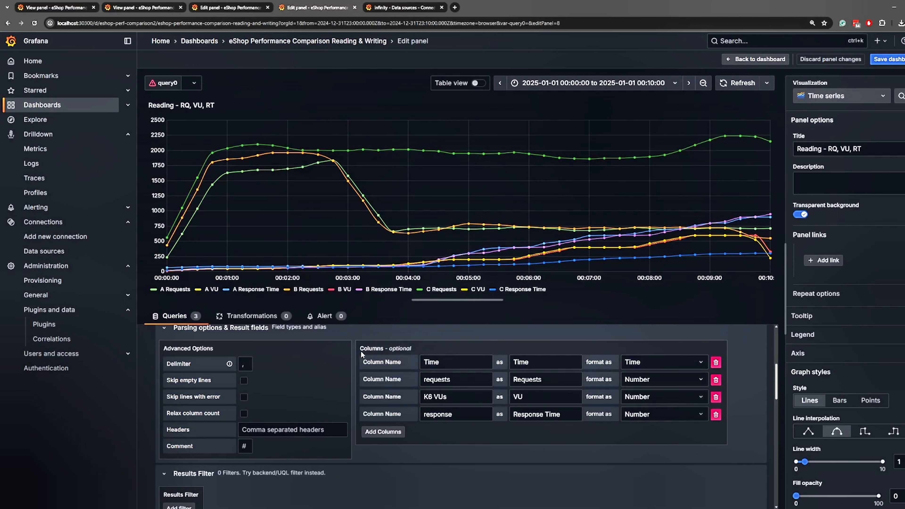
Examine how query A's CSV columns Time, requests, K6 VUs and response are mapped to aliases
left_click(426, 357)
left_click_drag(444, 362, 460, 396)
left_click(460, 365)
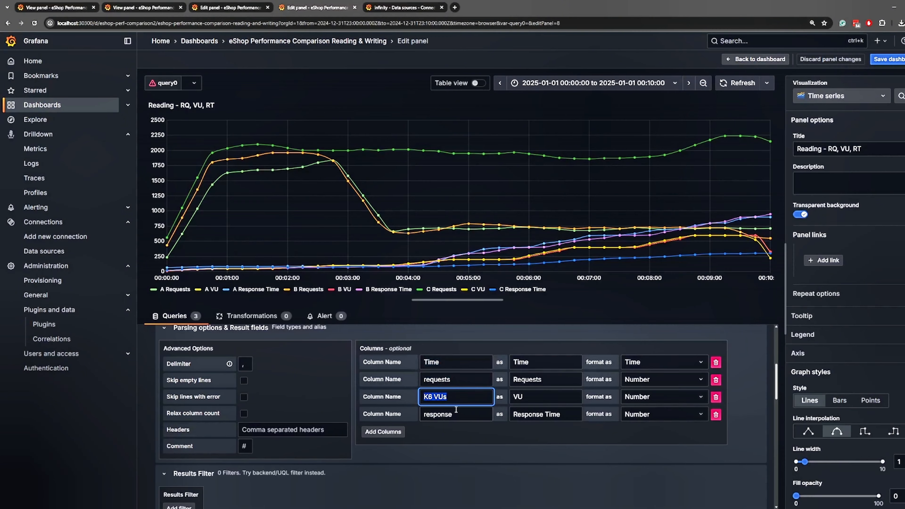
left_click_drag(530, 397, 512, 362)
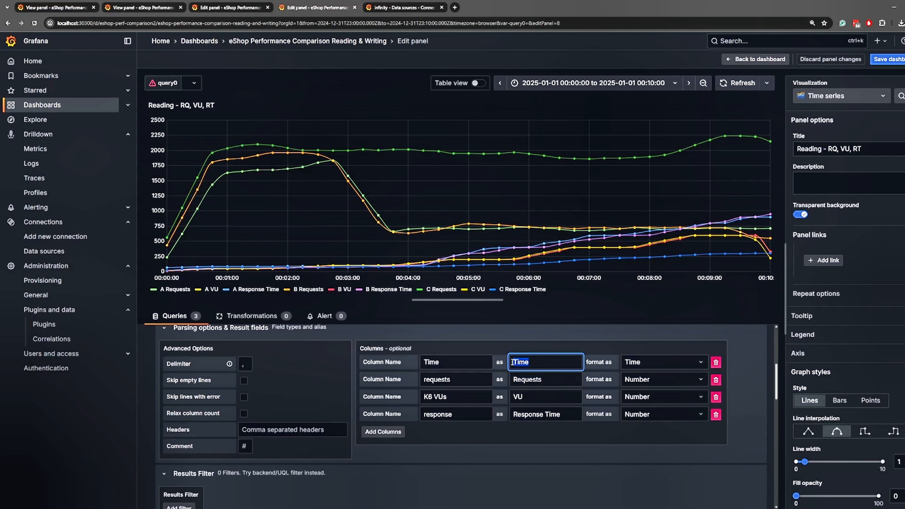
left_click(532, 393)
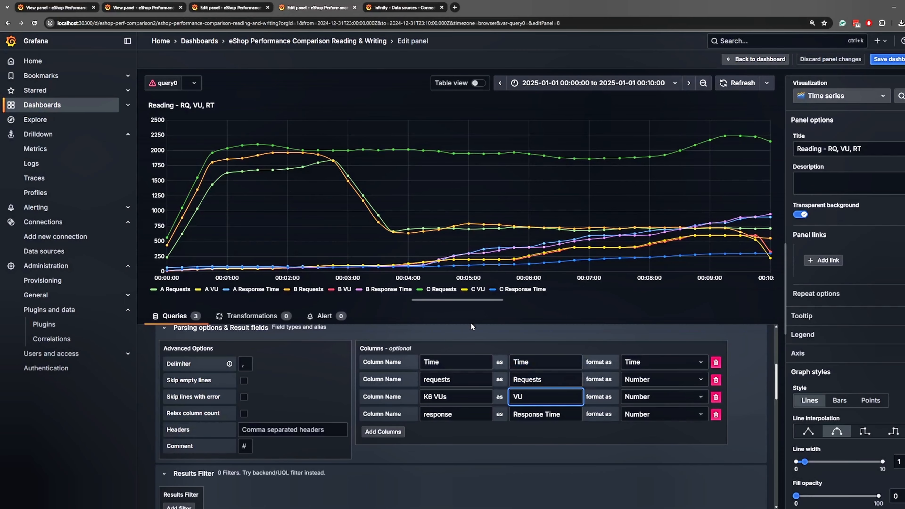
Collapse queries A, B and C in the panel's query list
scroll(413, 399, "up", 5)
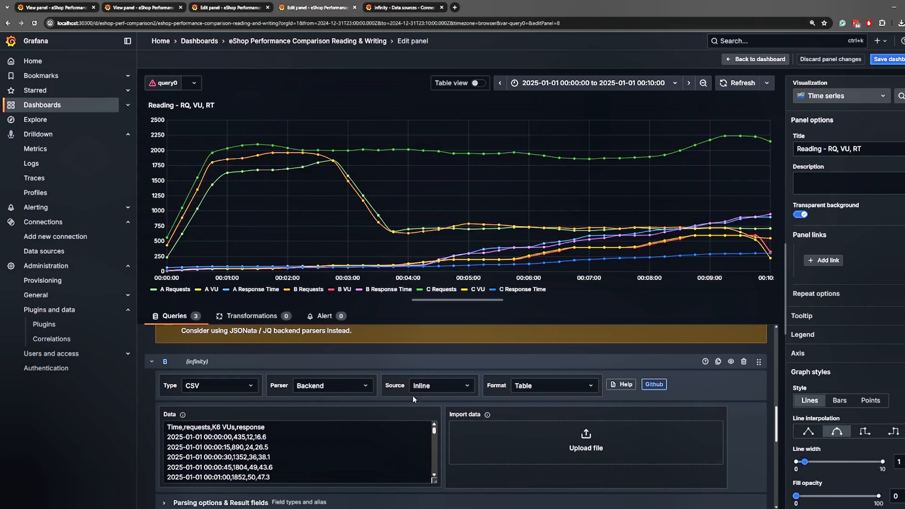
scroll(267, 399, "down", 5)
scroll(245, 381, "up", 8)
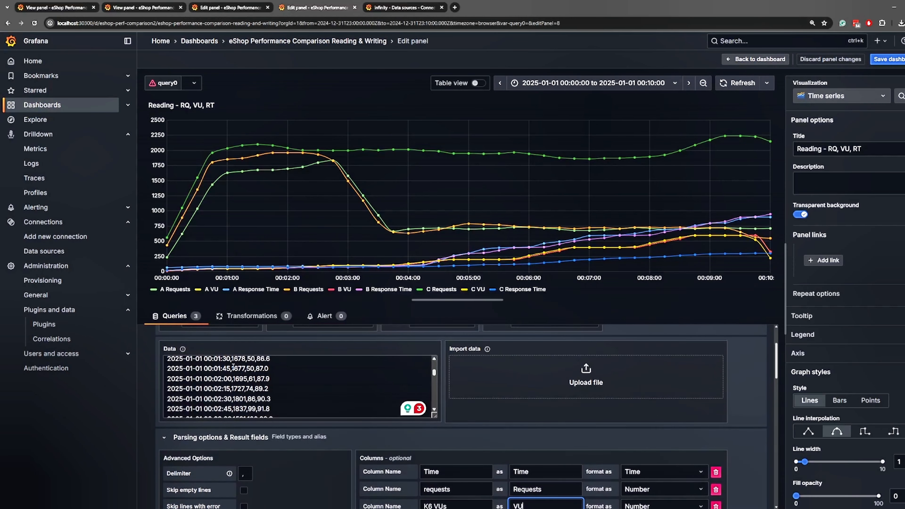
left_click(149, 370)
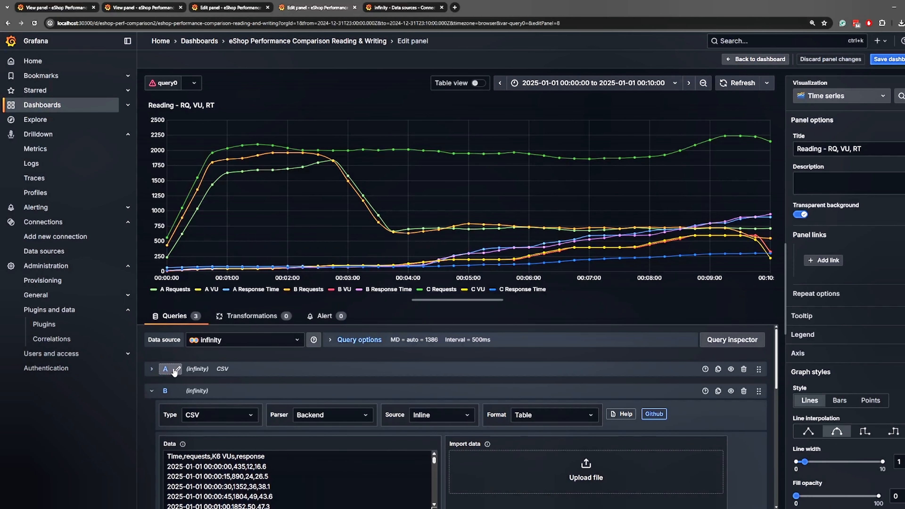
left_click(151, 392)
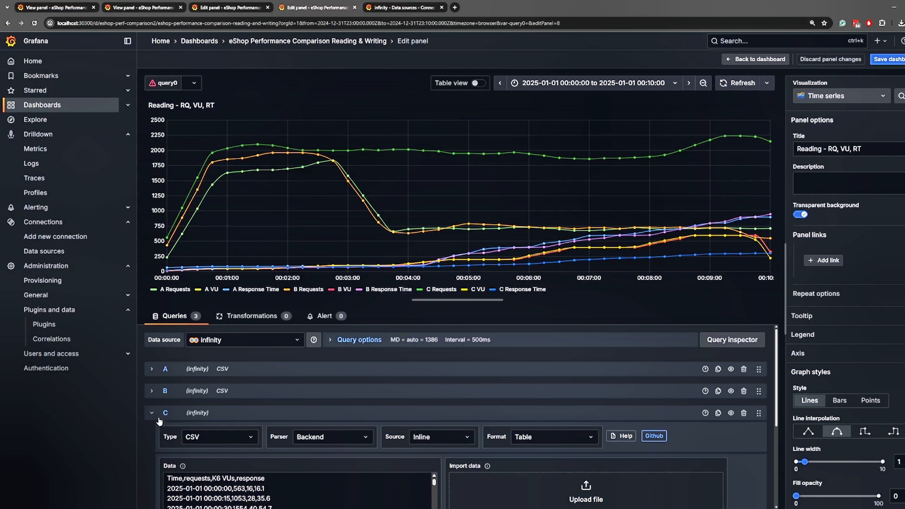
left_click(151, 413)
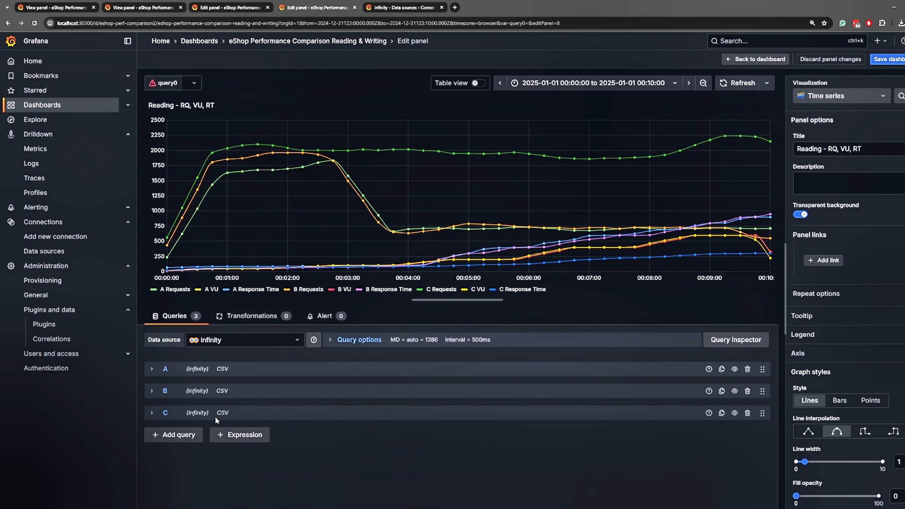
Hide the responses of queries B and C, show both again, and expand query B
left_click(734, 414)
left_click(734, 392)
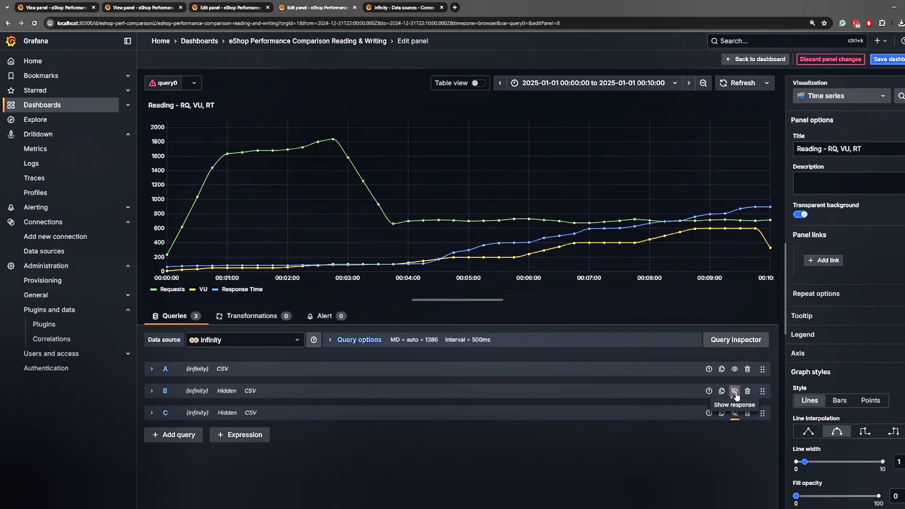
left_click(734, 391)
left_click(734, 414)
left_click(152, 391)
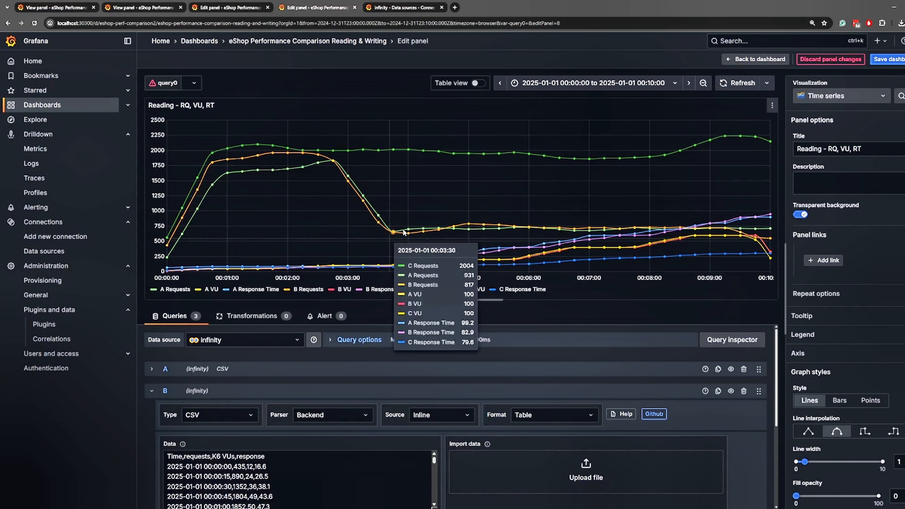
Return to the dashboard, collapse its Data row and expand the Reading row
left_click(765, 59)
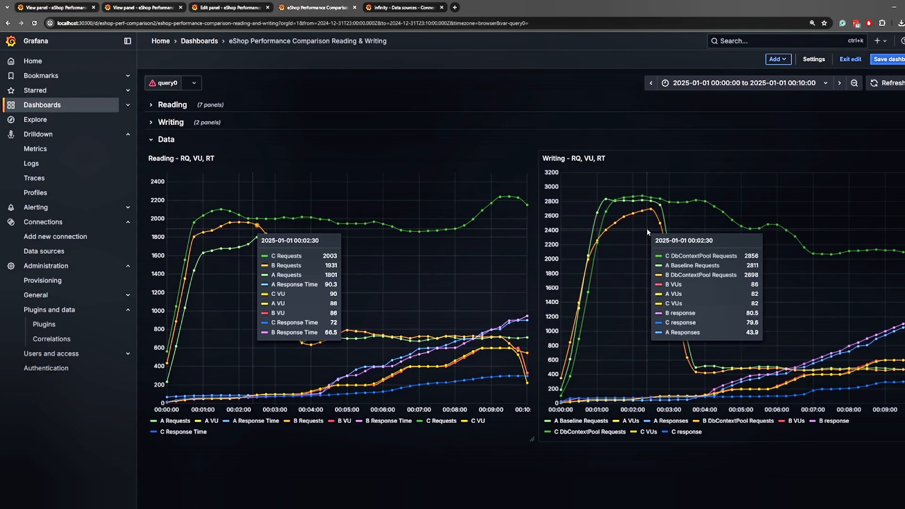
left_click(151, 142)
left_click(149, 109)
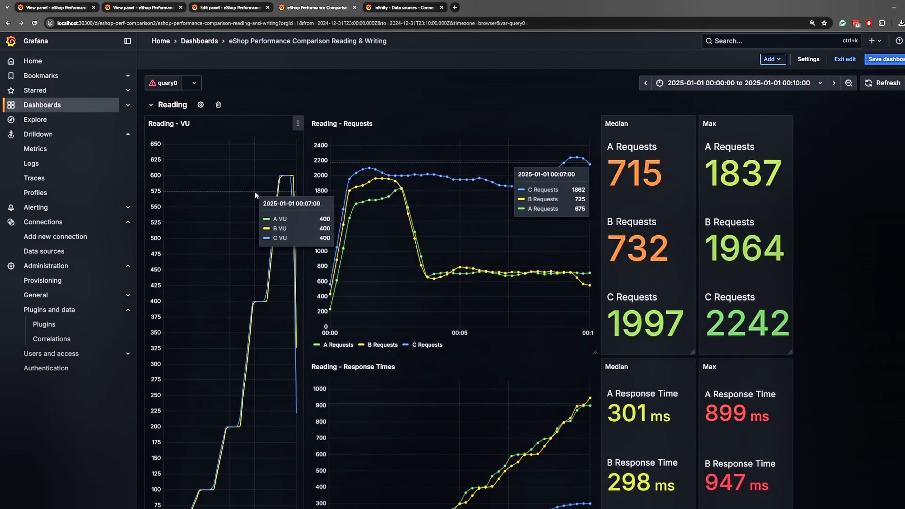
scroll(256, 200, "down", 5)
scroll(261, 311, "up", 5)
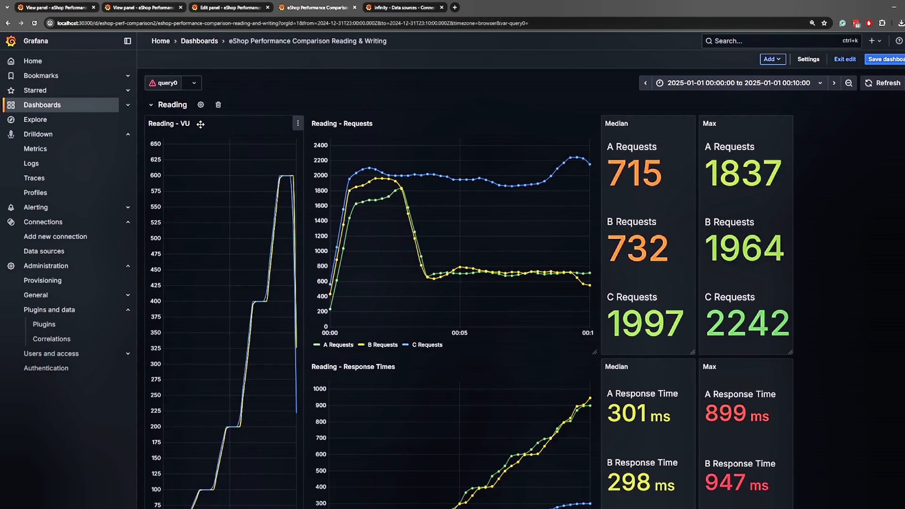
Open the Reading - VU panel for editing and check its data source choices, keeping -- Dashboard --
left_click(298, 123)
left_click(246, 159)
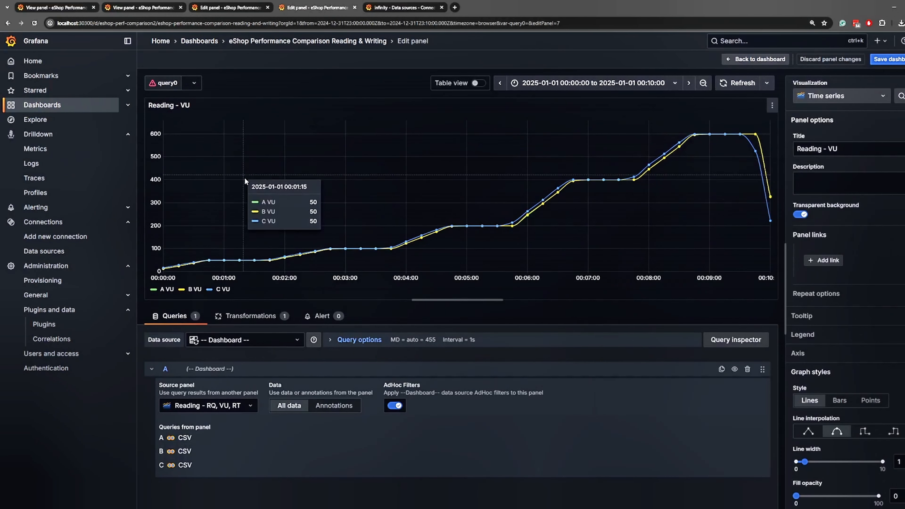
left_click_drag(172, 352, 299, 345)
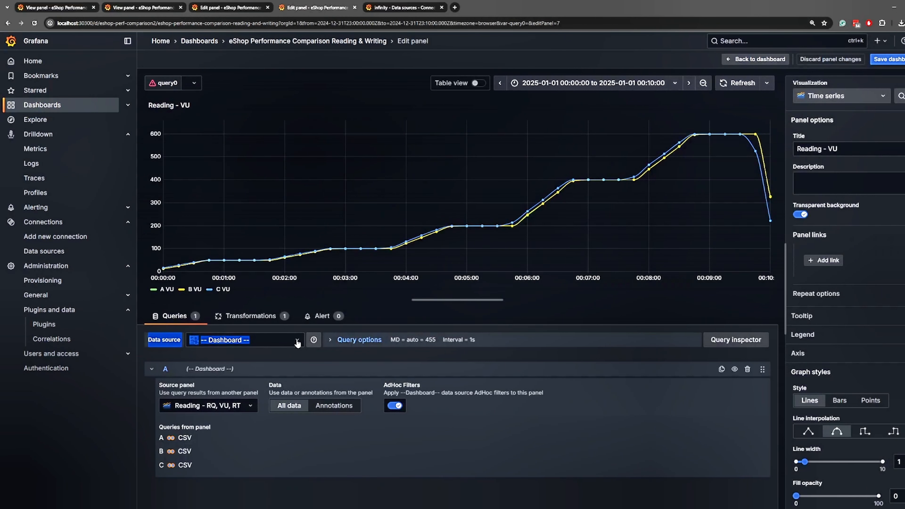
left_click(259, 343)
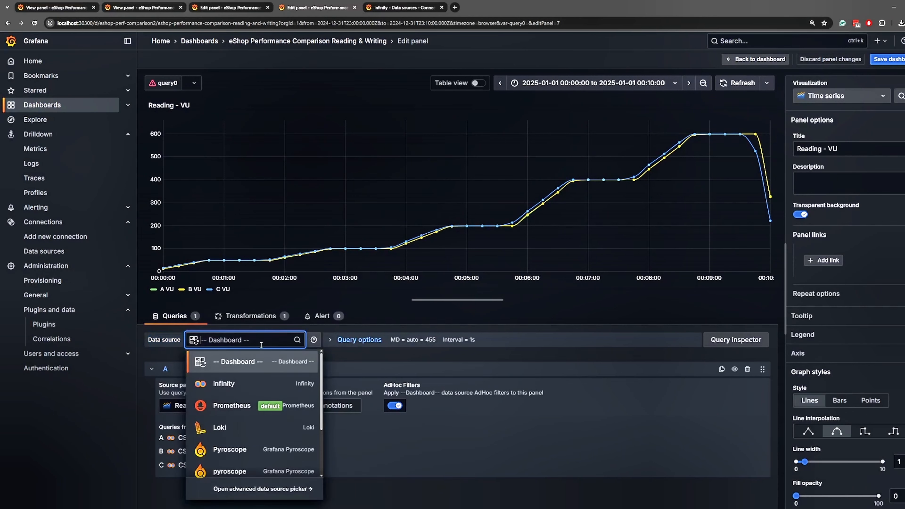
left_click(312, 358)
left_click(259, 356)
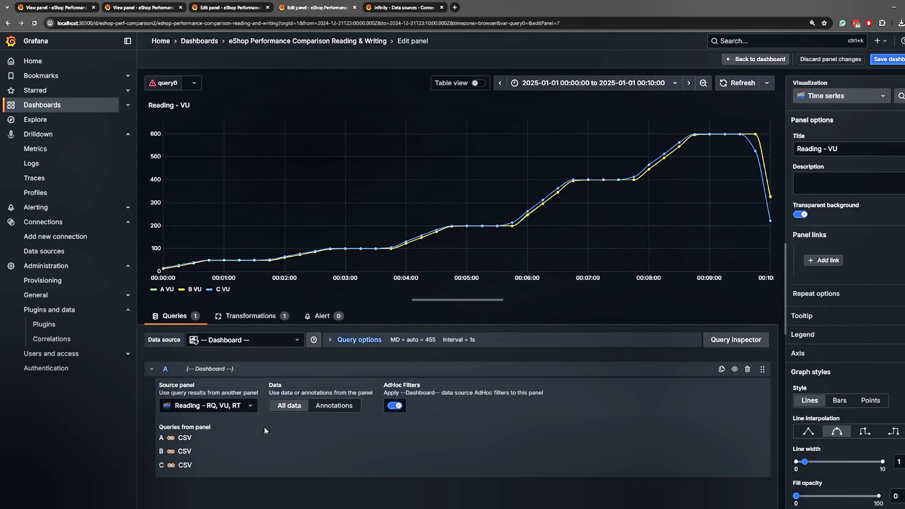
Examine the Reading - VU panel's Filter fields by name transformation, switching the B VU field off and back on
left_click(245, 320)
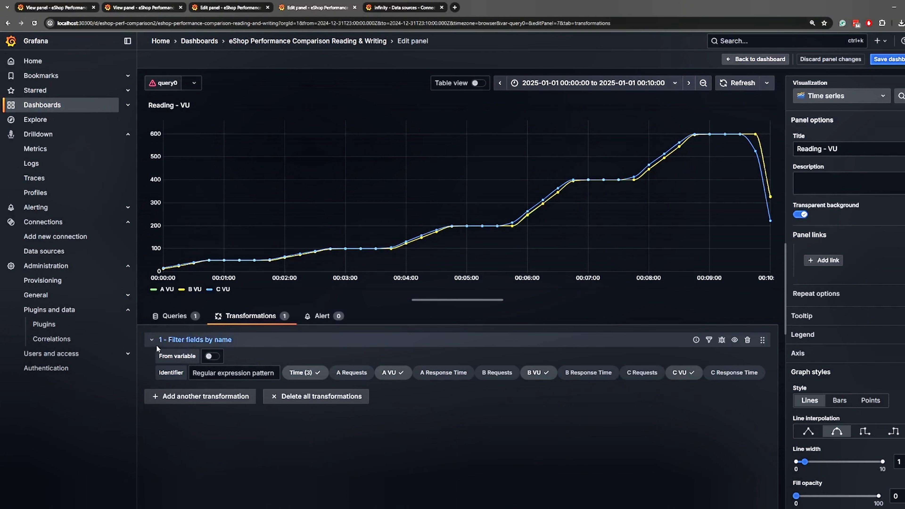
left_click_drag(156, 345, 234, 346)
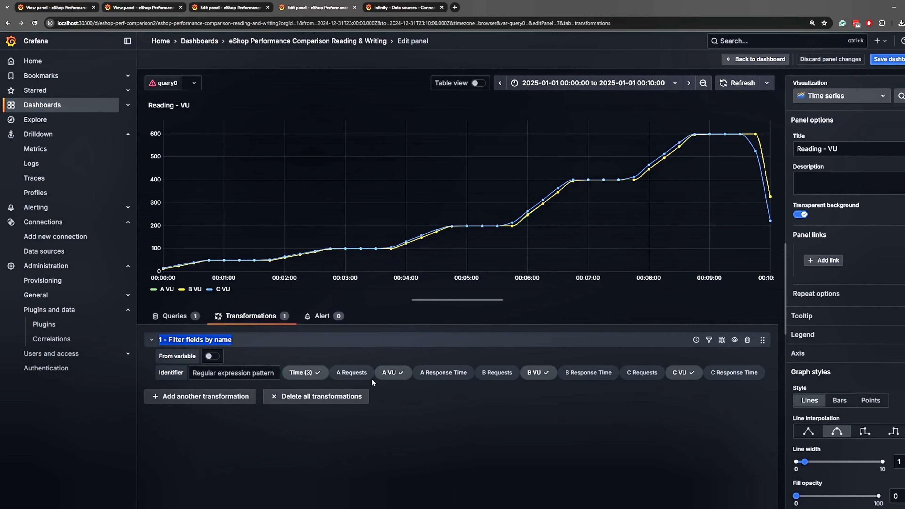
left_click(537, 372)
left_click(537, 373)
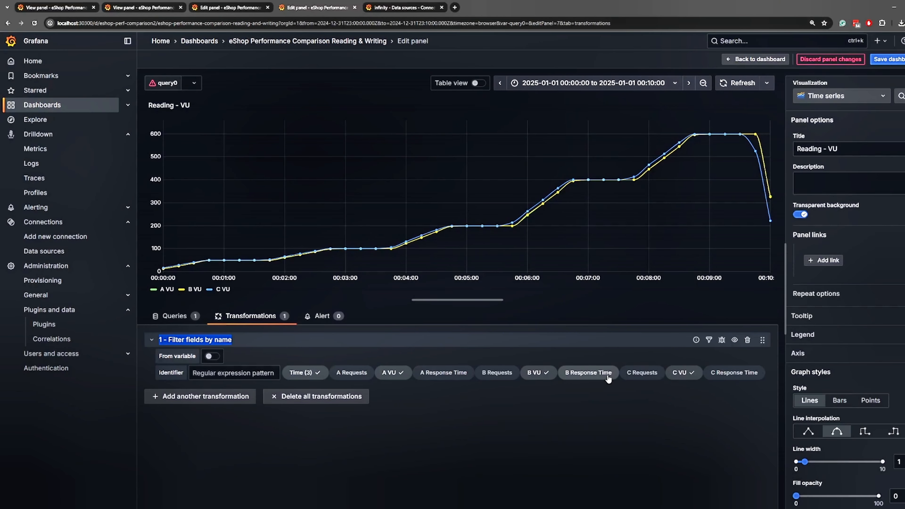
Add the B Response Time and A Response Time fields to the name filter and remove both again
left_click(588, 374)
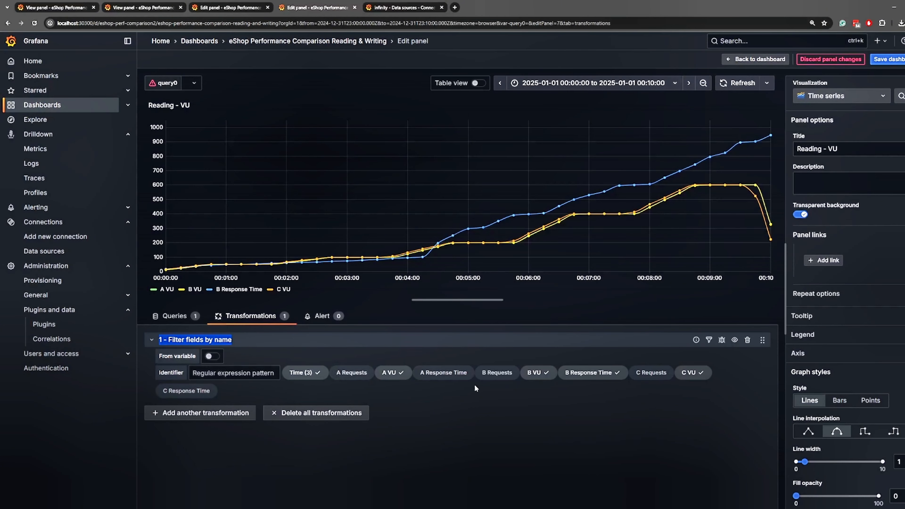
left_click(443, 373)
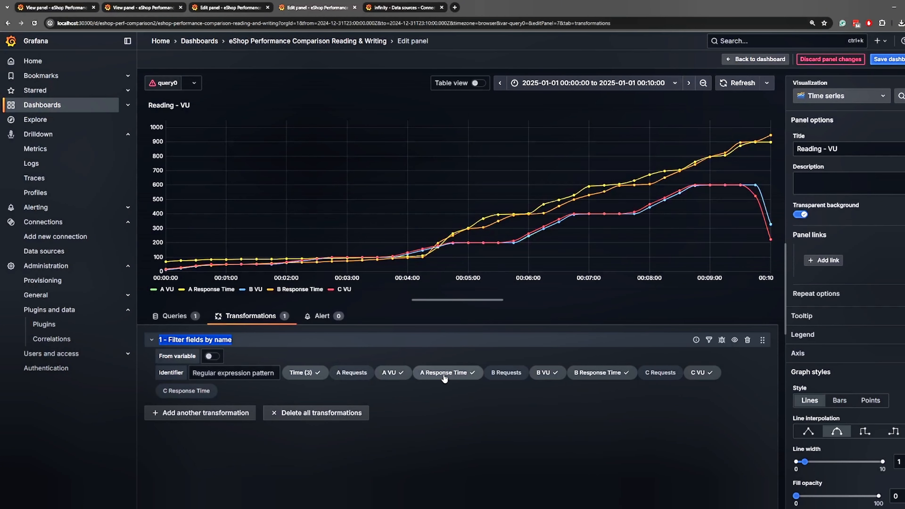
left_click(460, 374)
left_click(602, 374)
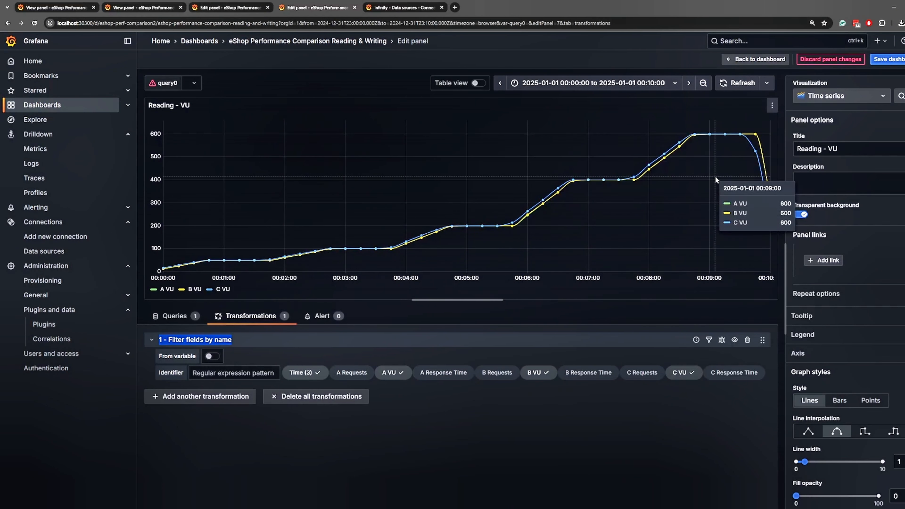
Return to the dashboard and examine the Reading row's Requests and Response Times graphs across runs A, B and C
left_click(751, 61)
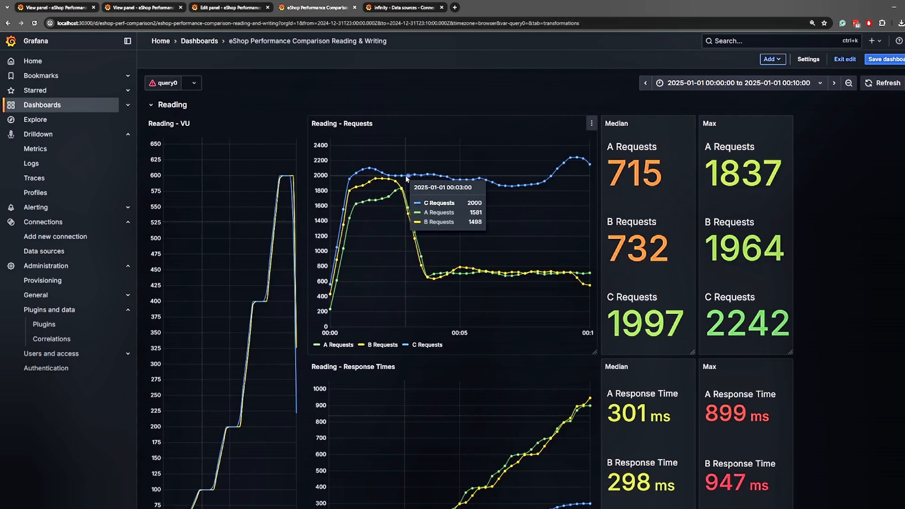
scroll(239, 211, "down", 1)
scroll(238, 211, "up", 1)
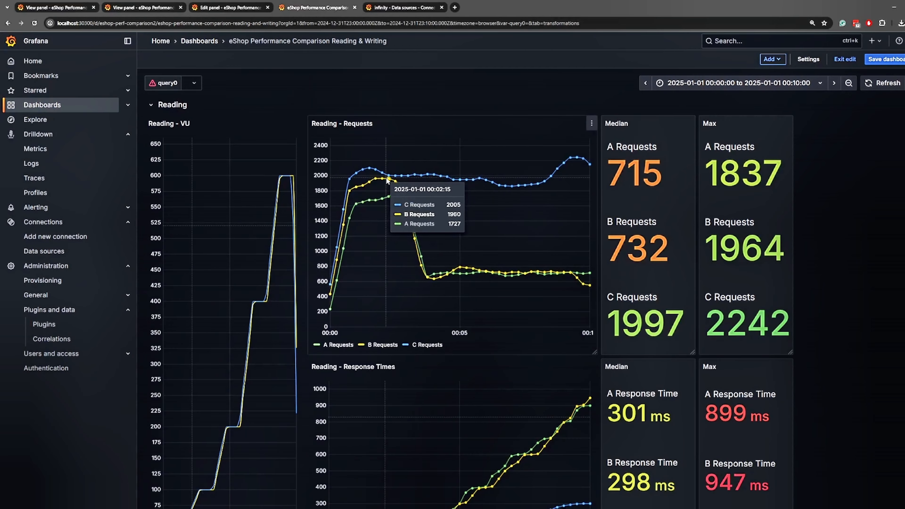
scroll(418, 267, "down", 3)
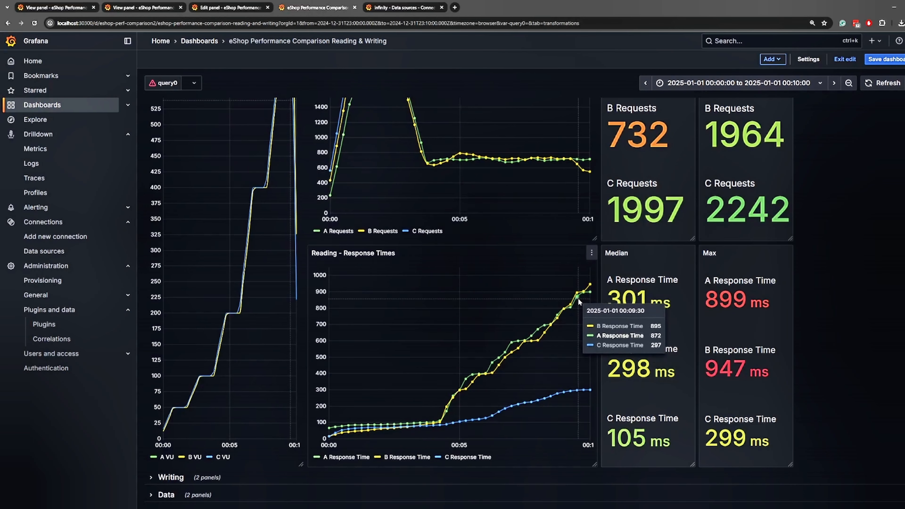
Compare the Median and Max request statistics of runs A, B and C with the Reading - Requests graph
scroll(390, 353, "up", 3)
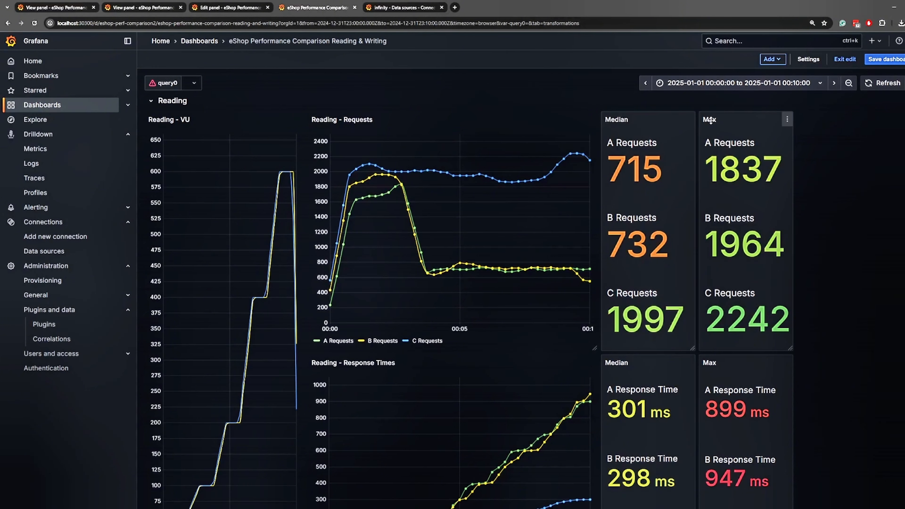
left_click(689, 120)
left_click(619, 120)
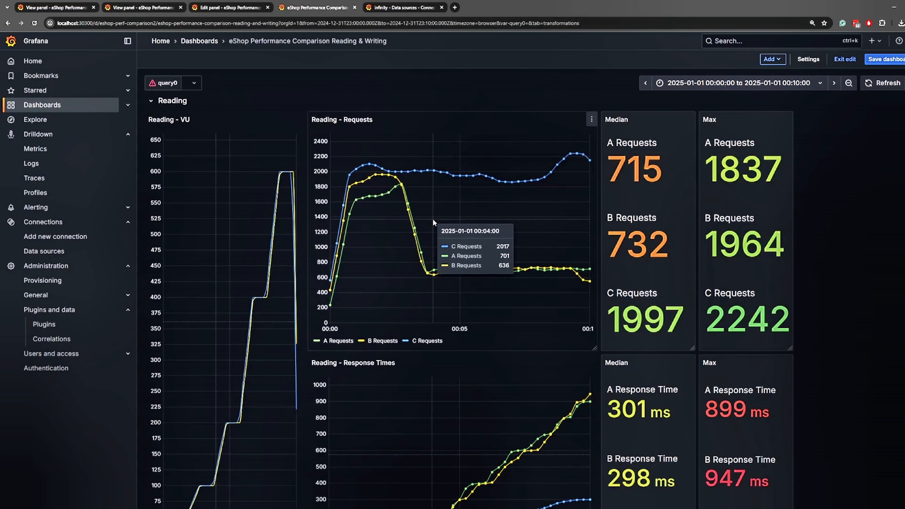
left_click_drag(607, 143, 666, 169)
left_click(657, 171)
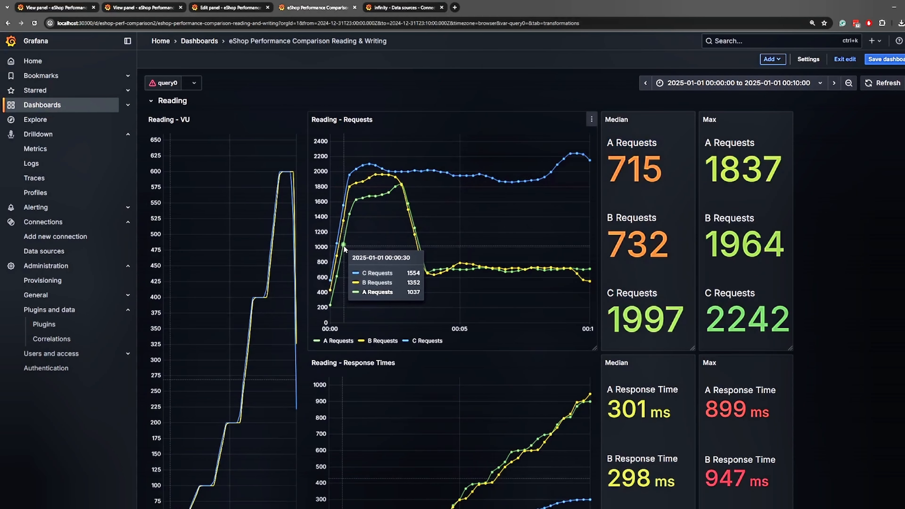
double_click(626, 173)
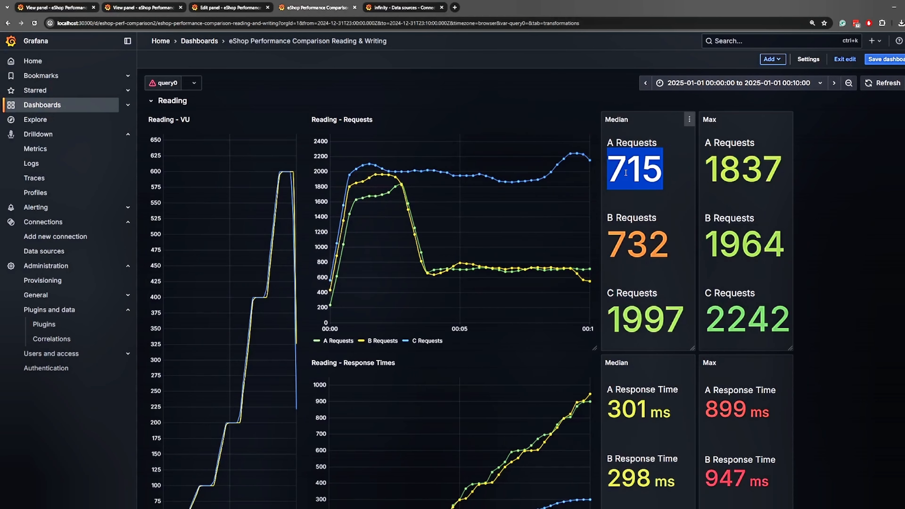
left_click_drag(616, 242, 662, 242)
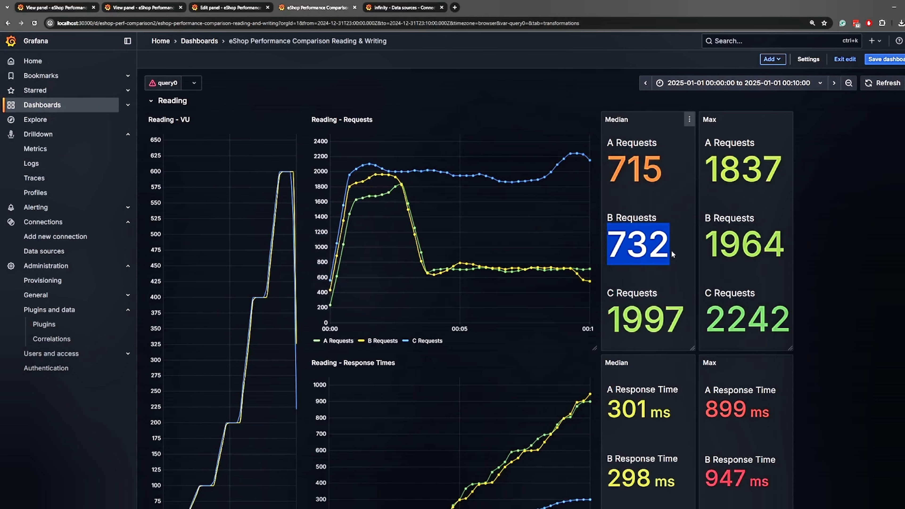
left_click_drag(608, 318, 675, 314)
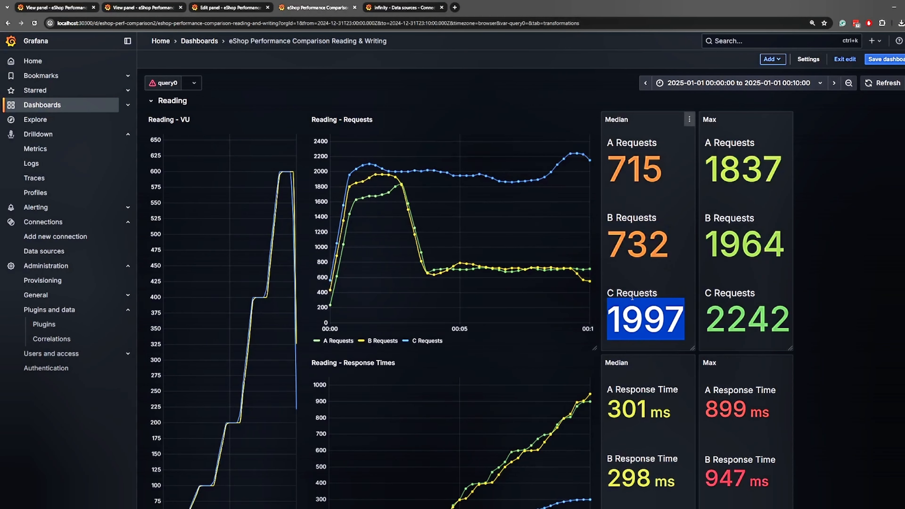
left_click(640, 173)
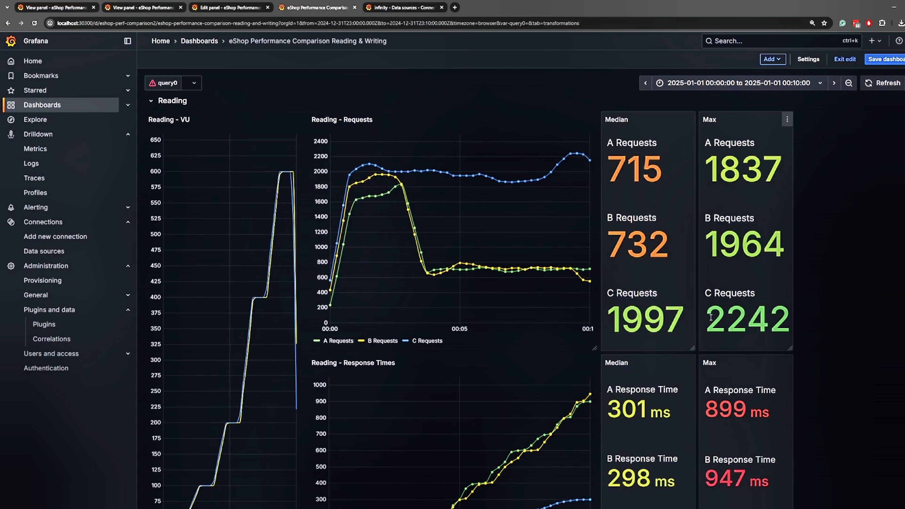
left_click_drag(717, 322, 790, 320)
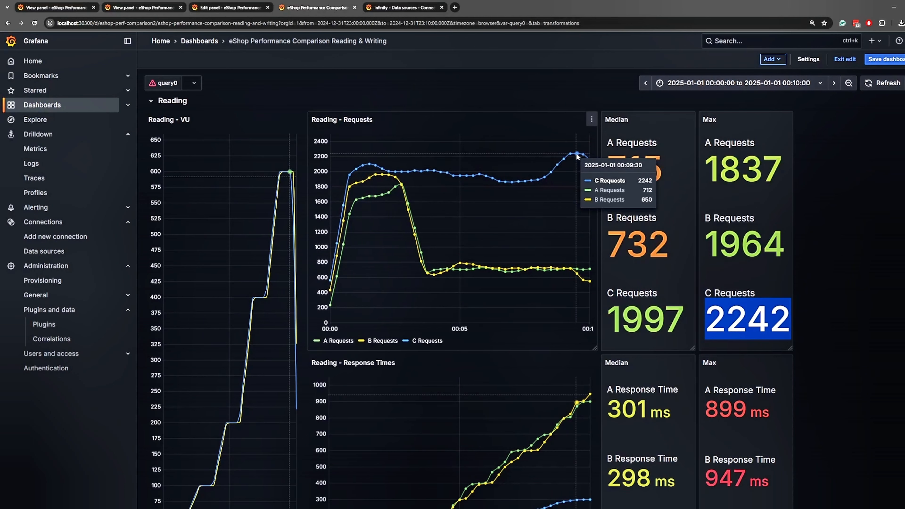
Open the requests Median panel's editor, check its data source and source panel choices without changing them, and return to the dashboard
left_click(689, 119)
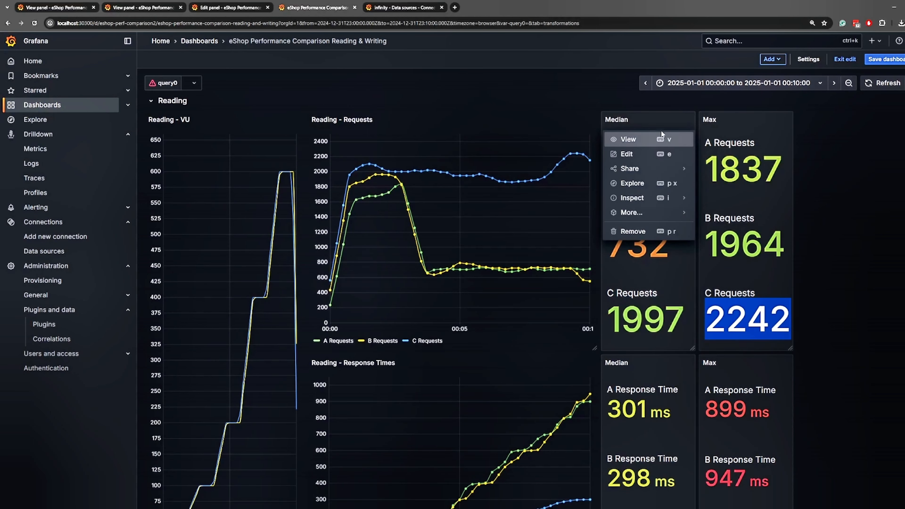
left_click(680, 123)
left_click(689, 121)
left_click(633, 155)
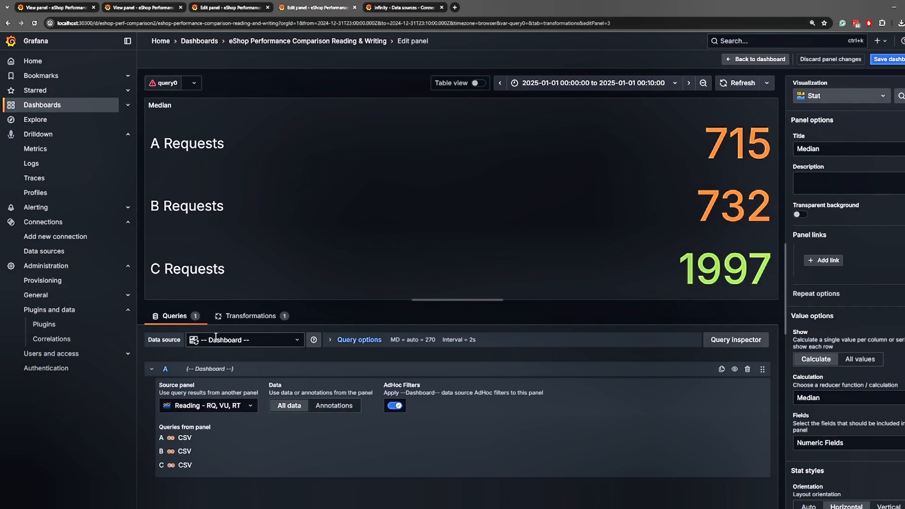
left_click(254, 342)
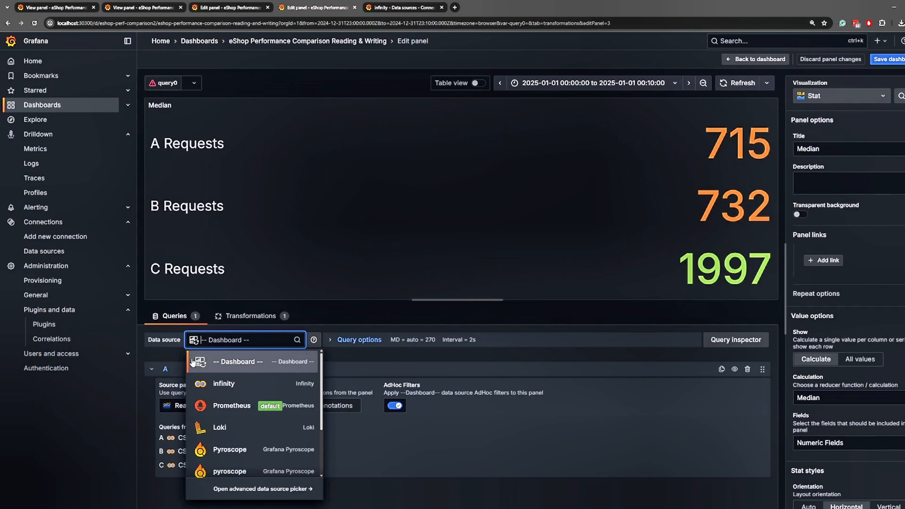
left_click(187, 360)
left_click(191, 406)
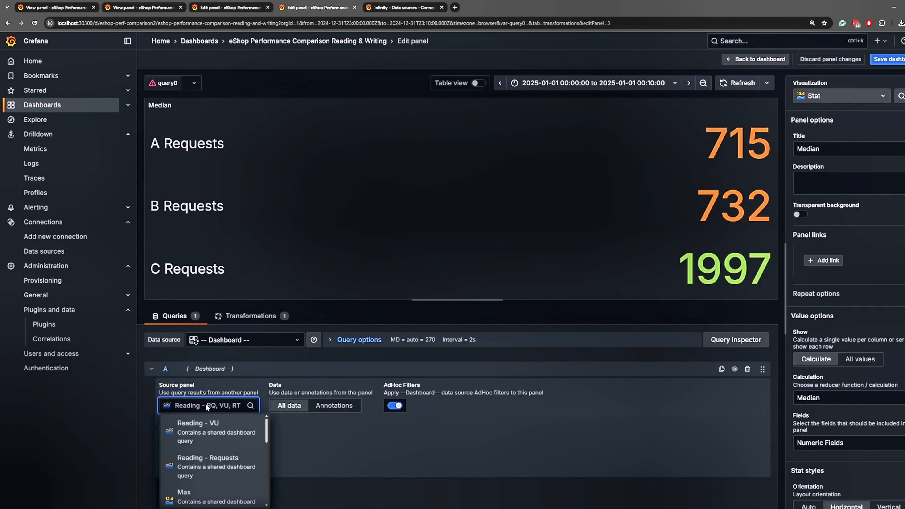
left_click(288, 432)
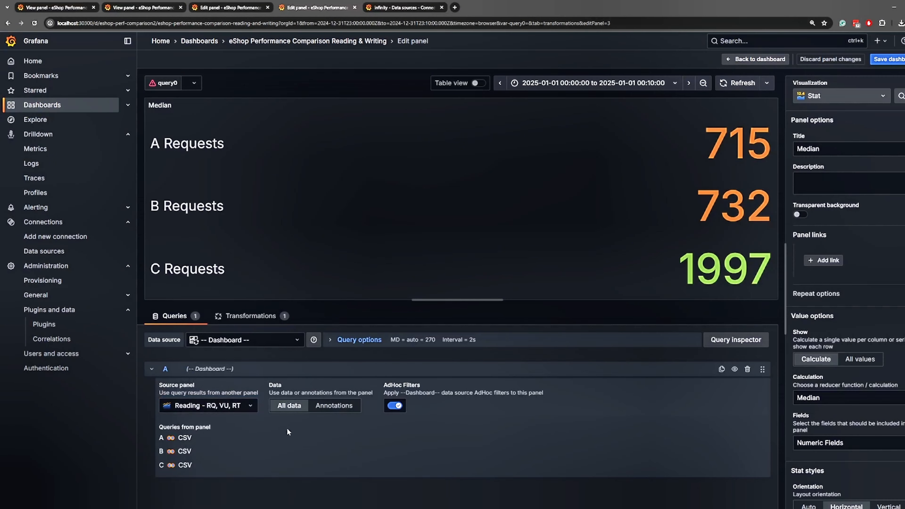
left_click(182, 405)
left_click(182, 405)
left_click(750, 61)
Examine the requests Median panel's Filter fields by name transformation and return to the dashboard
scroll(612, 214, "down", 5)
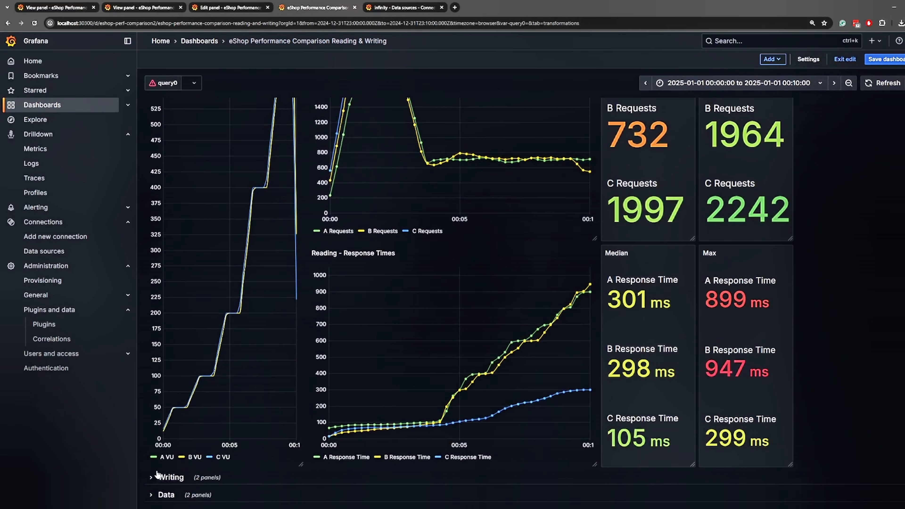
scroll(304, 429, "down", 5)
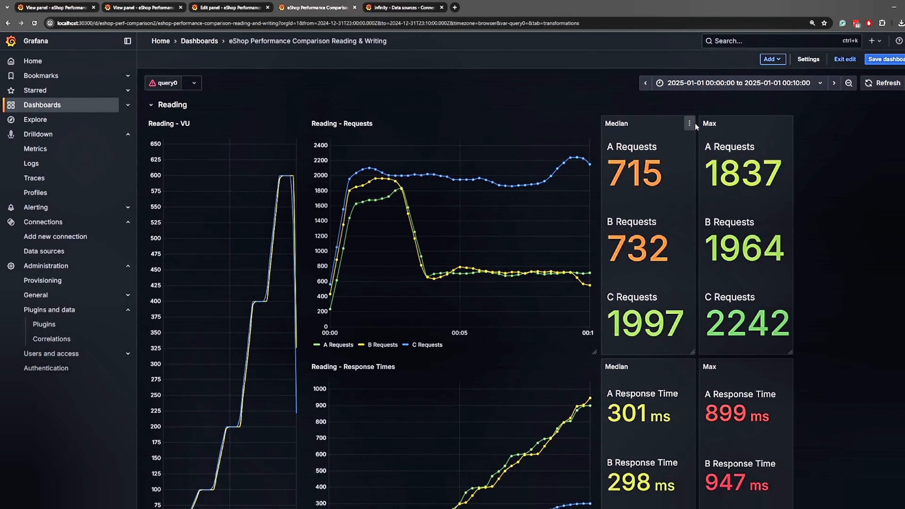
scroll(695, 123, "up", 10)
left_click(690, 124)
left_click(653, 156)
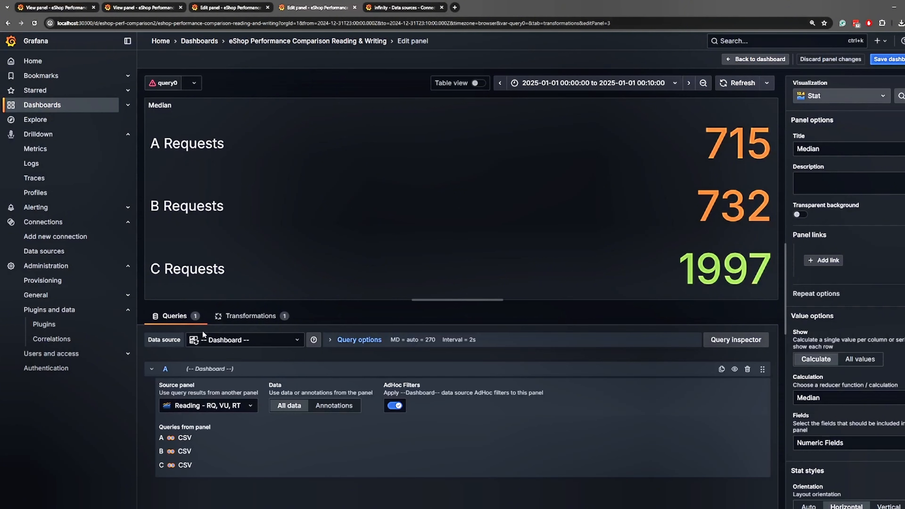
left_click(241, 319)
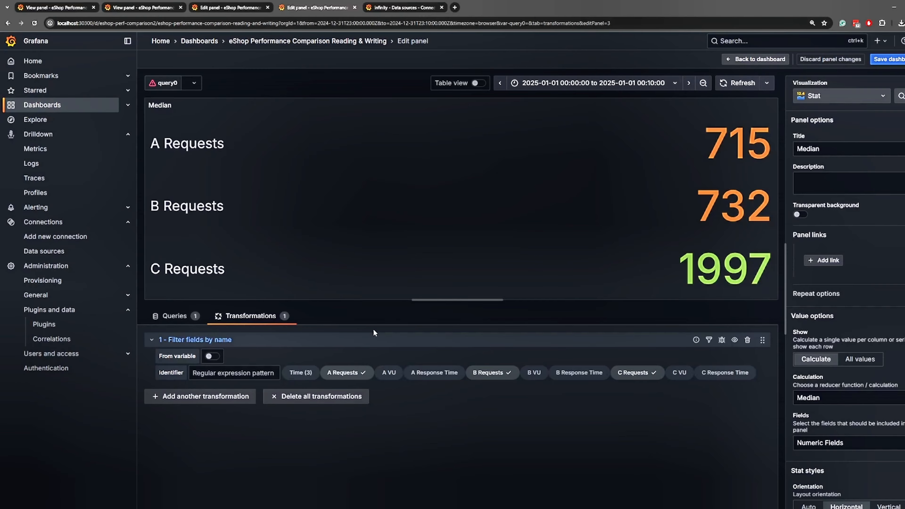
left_click(764, 60)
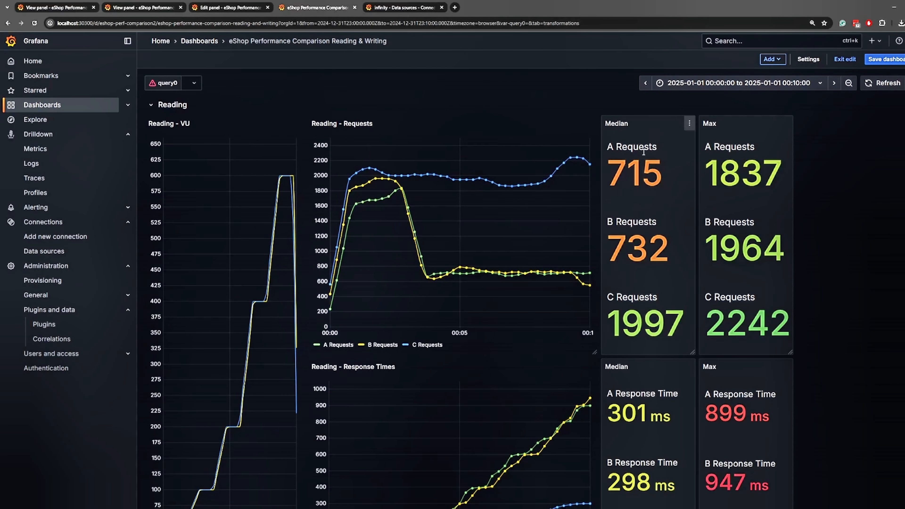
Open the requests Median panel for editing and review its field filter, Stat visualization and value options
left_click(689, 124)
left_click(645, 157)
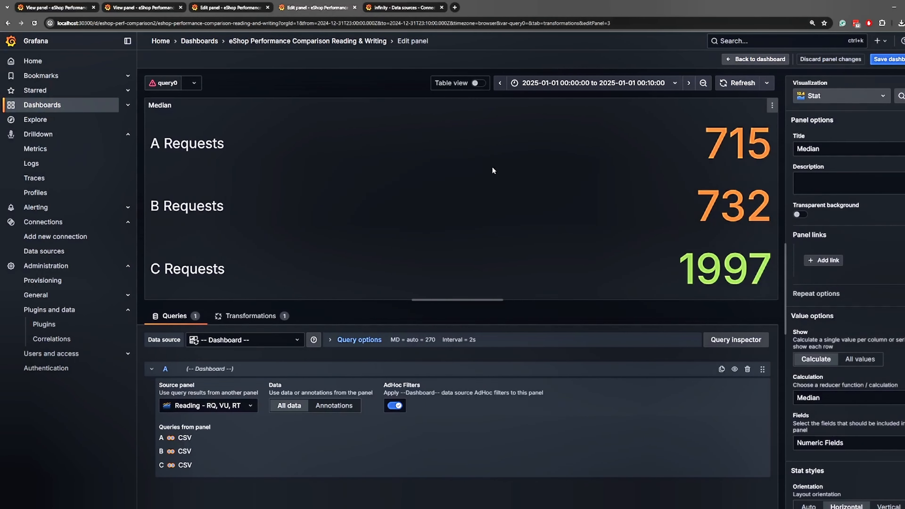
left_click(263, 315)
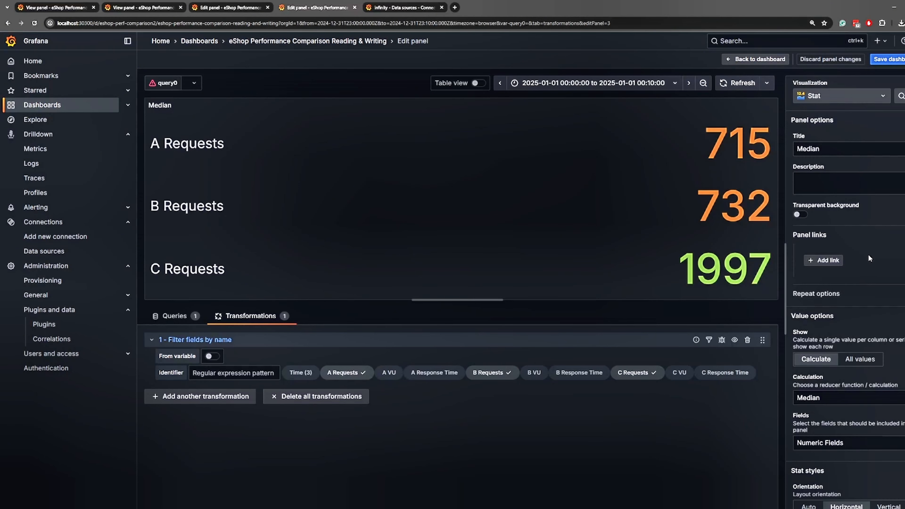
scroll(868, 253, "down", 4)
scroll(833, 131, "up", 4)
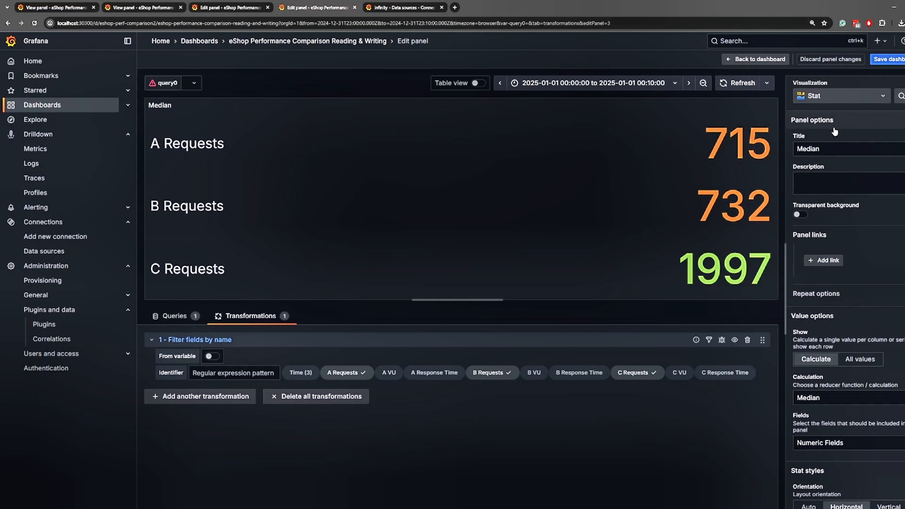
scroll(822, 211, "down", 3)
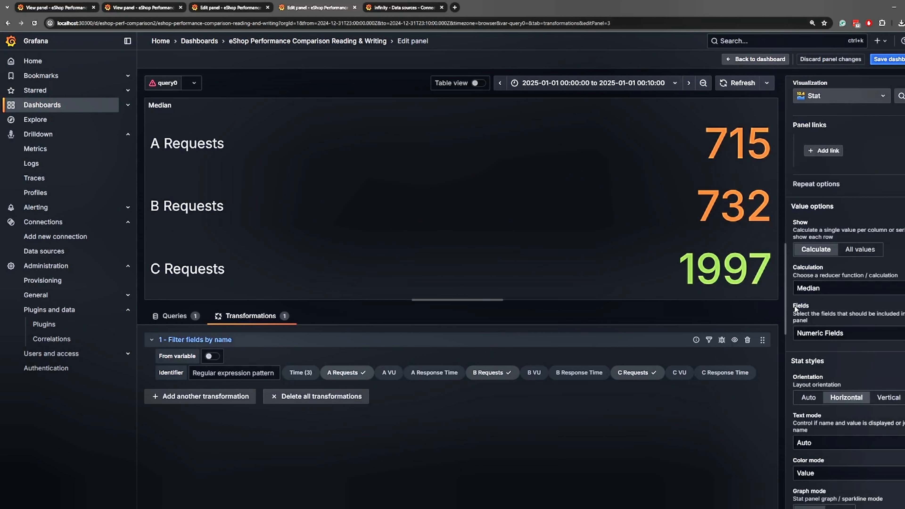
Set the requests Median panel's value calculation to Mean
left_click_drag(793, 267, 863, 277)
left_click(833, 286)
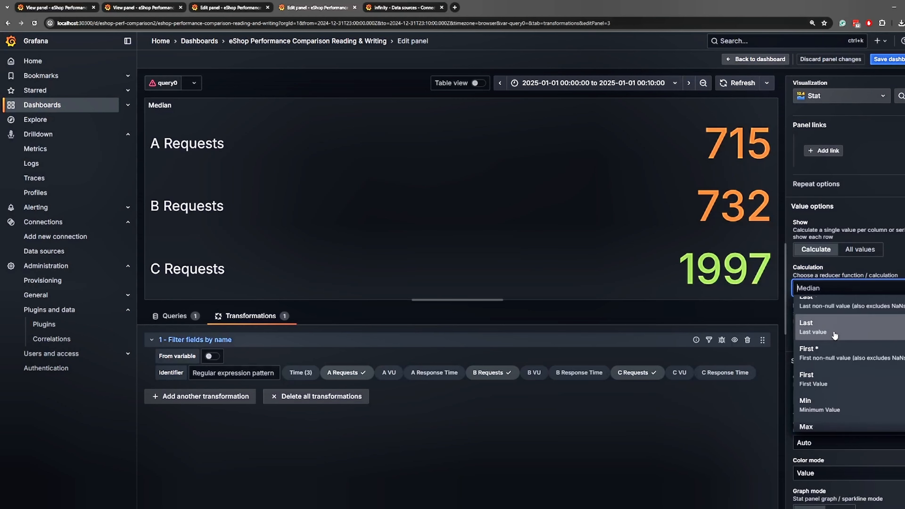
scroll(833, 335, "down", 3)
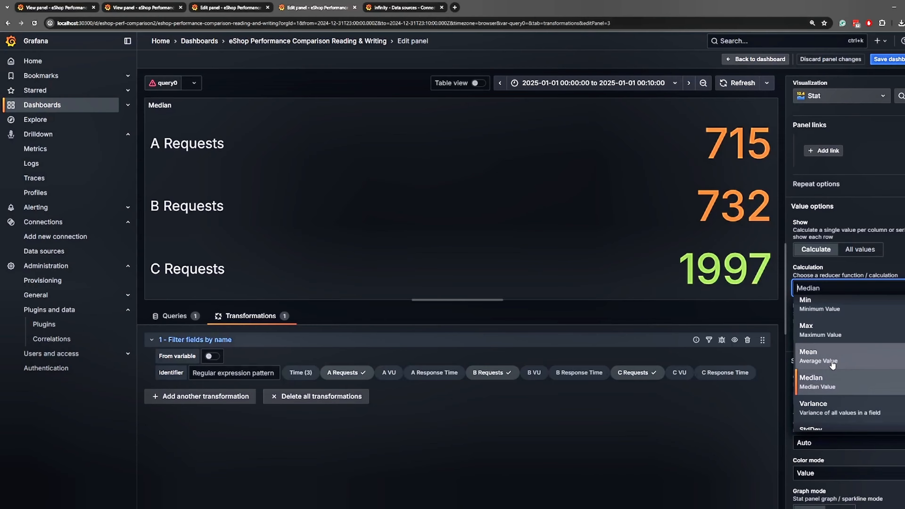
left_click(824, 351)
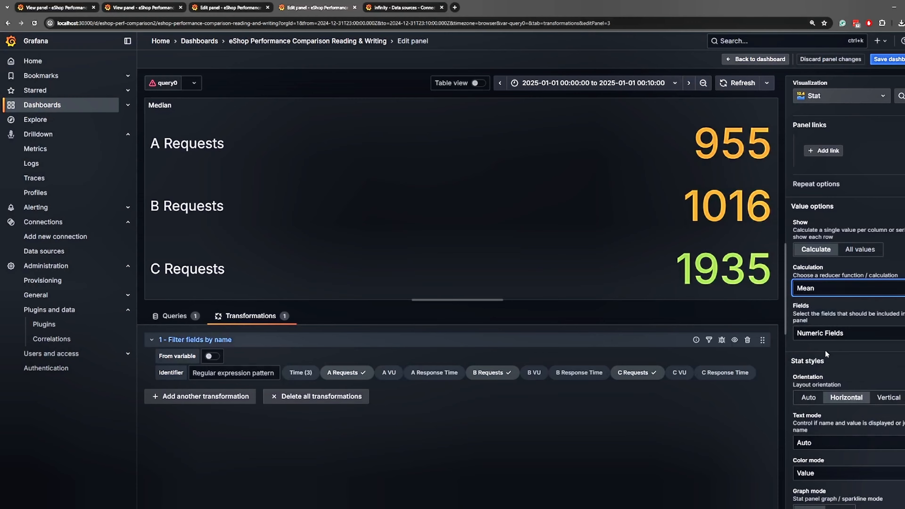
Set the requests Median panel's value calculation to Max and return to the dashboard
left_click(837, 291)
scroll(836, 367, "down", 1)
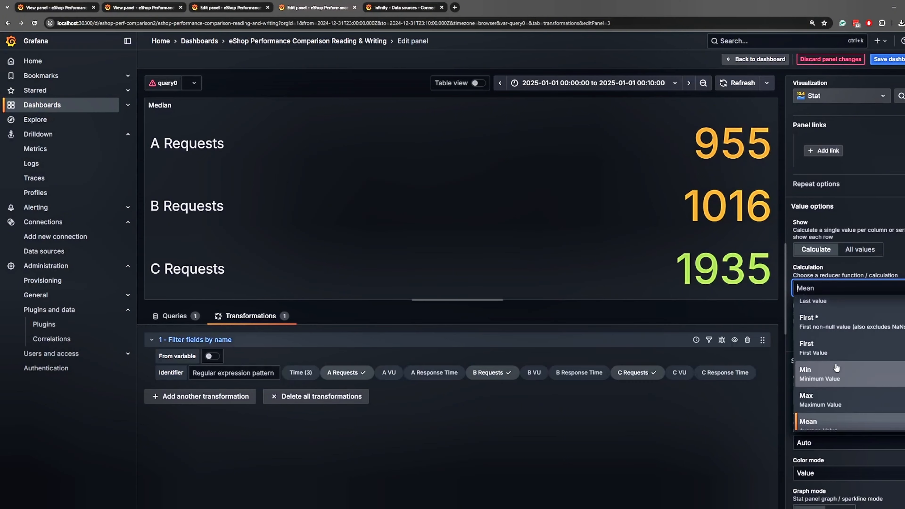
left_click(834, 398)
left_click(831, 296)
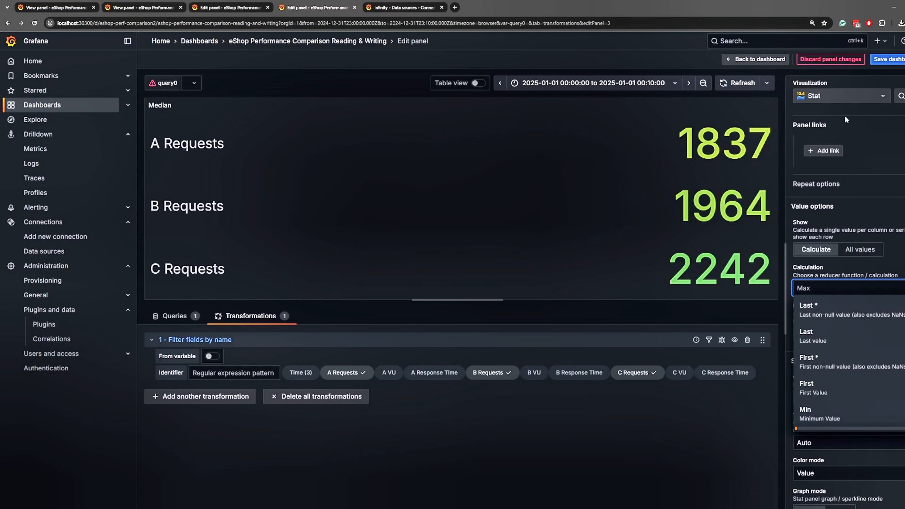
left_click(769, 61)
left_click(769, 61)
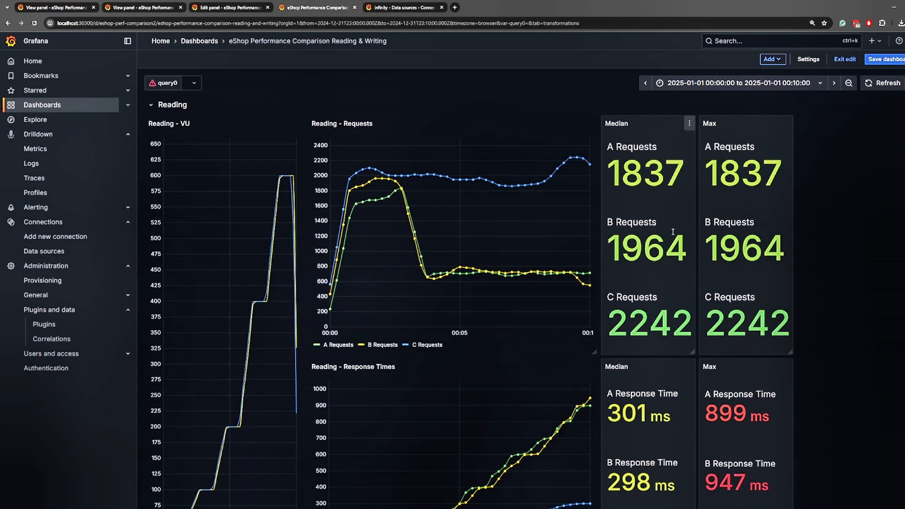
Examine the Reading row's Median and Max response time statistics alongside its VU, Requests and Response Times graphs
scroll(674, 229, "down", 1)
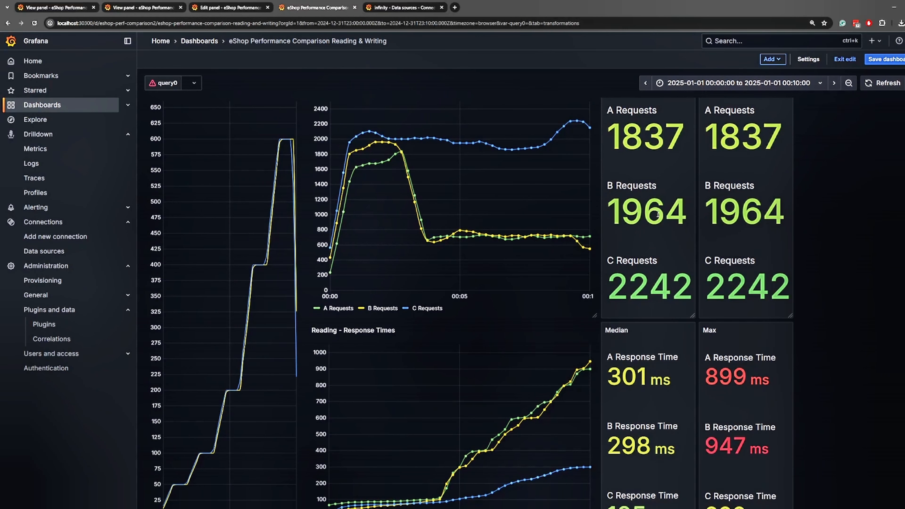
scroll(646, 246, "down", 3)
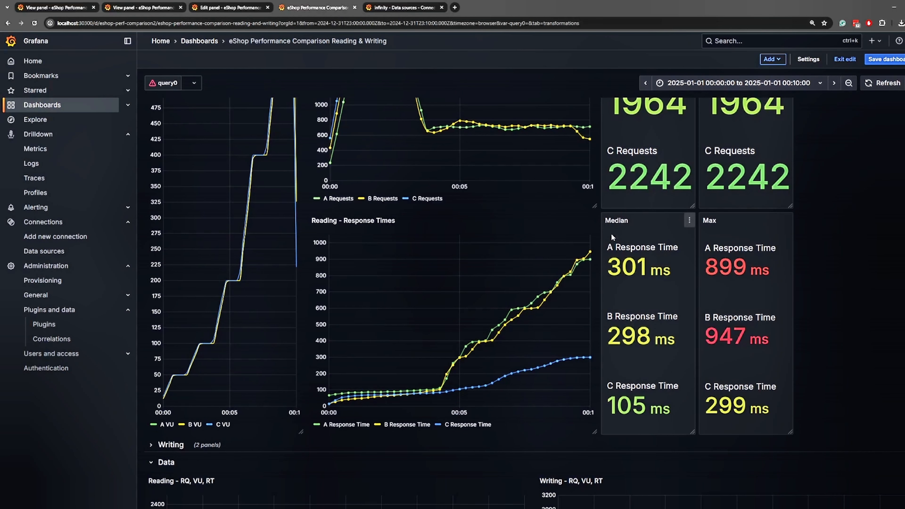
left_click_drag(606, 247, 650, 268)
left_click(704, 273)
left_click_drag(607, 249, 670, 272)
left_click(666, 273)
scroll(500, 258, "up", 2)
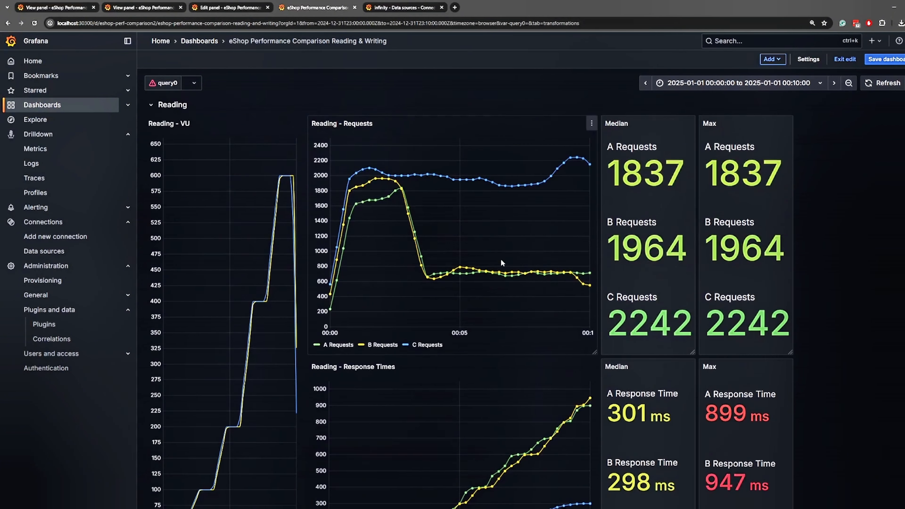
scroll(773, 270, "down", 3)
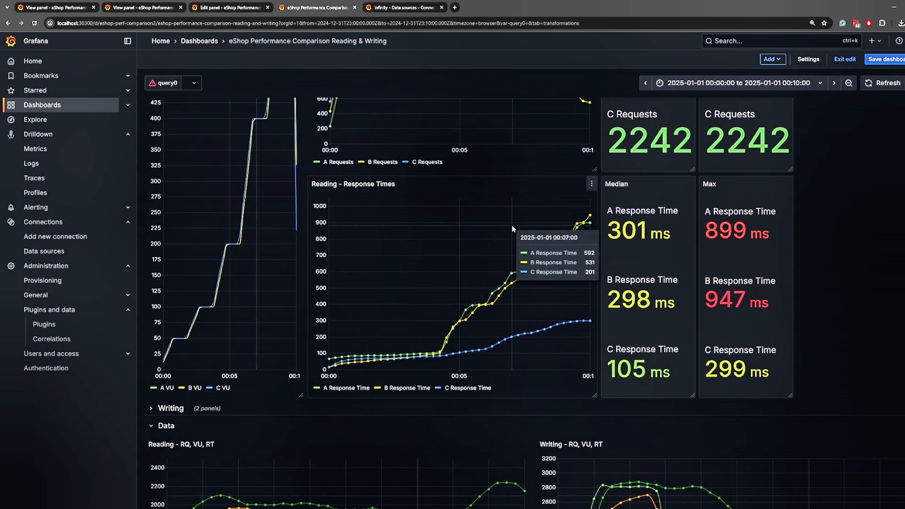
scroll(400, 263, "up", 3)
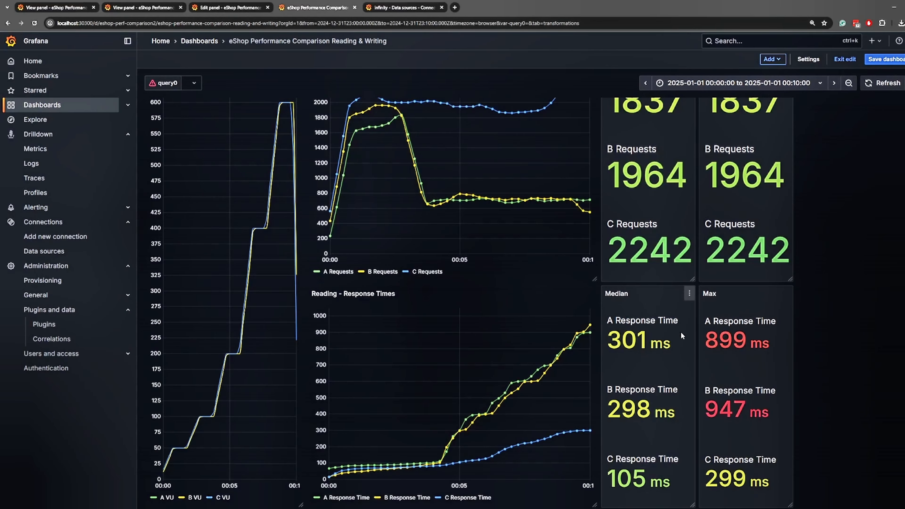
scroll(591, 294, "up", 1)
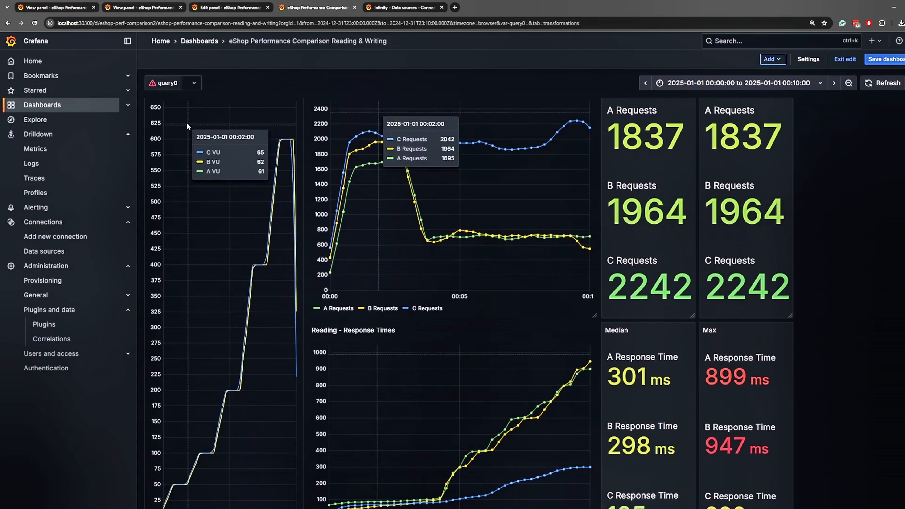
Examine the Writing row's graphs and Median and Max statistics, plus the Data row's Reading and Writing source panels
scroll(213, 211, "down", 6)
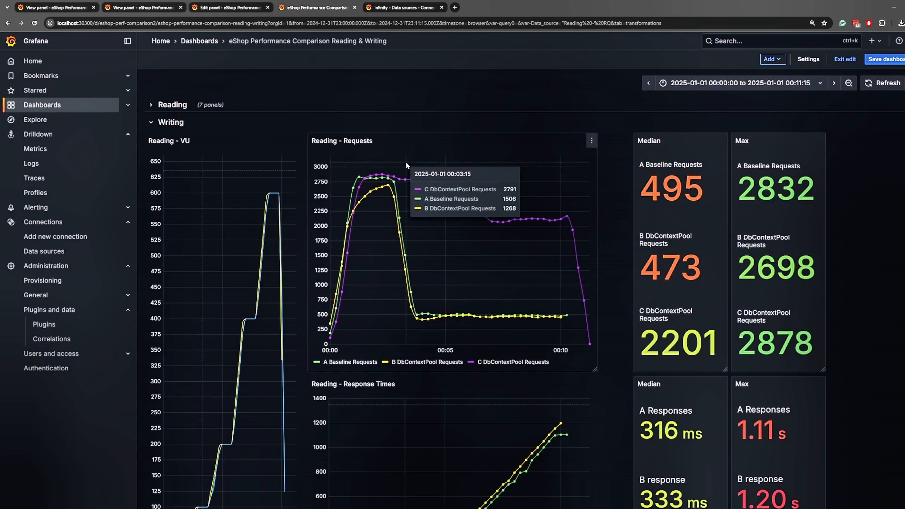
scroll(732, 293, "down", 3)
scroll(732, 290, "down", 1)
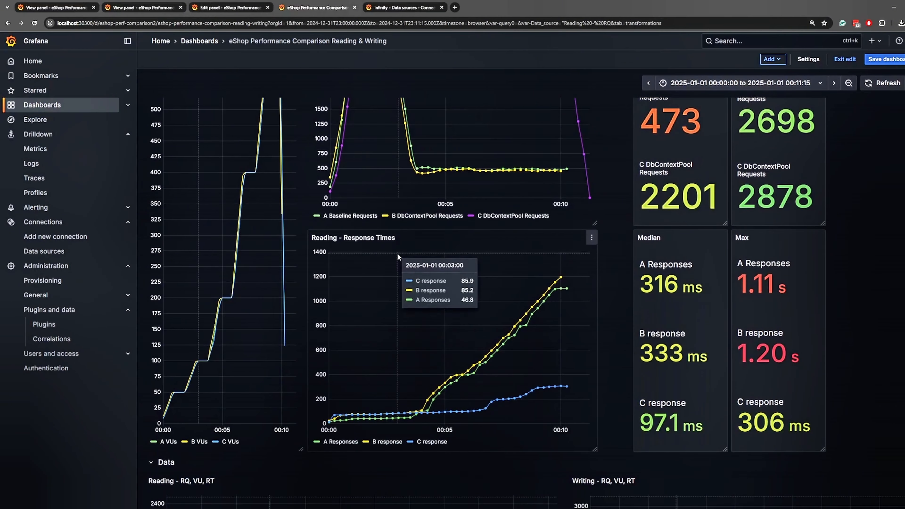
scroll(433, 246, "down", 6)
scroll(433, 242, "up", 10)
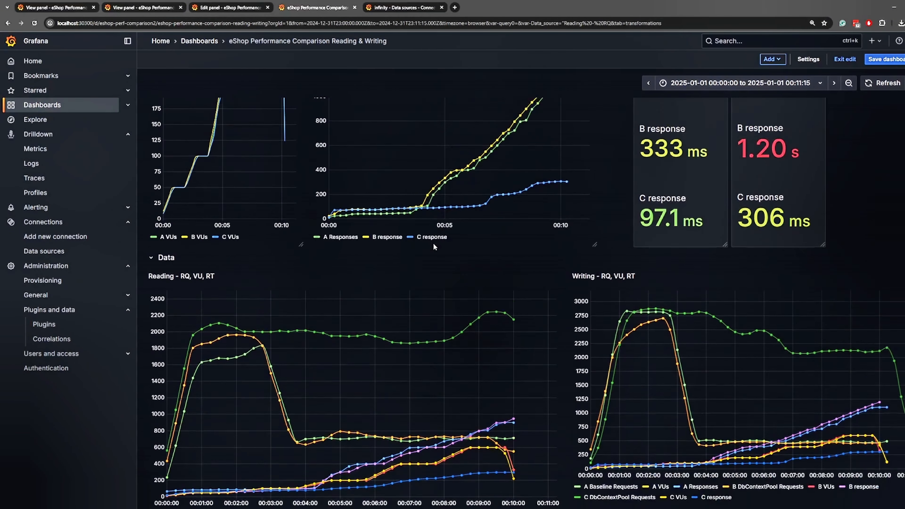